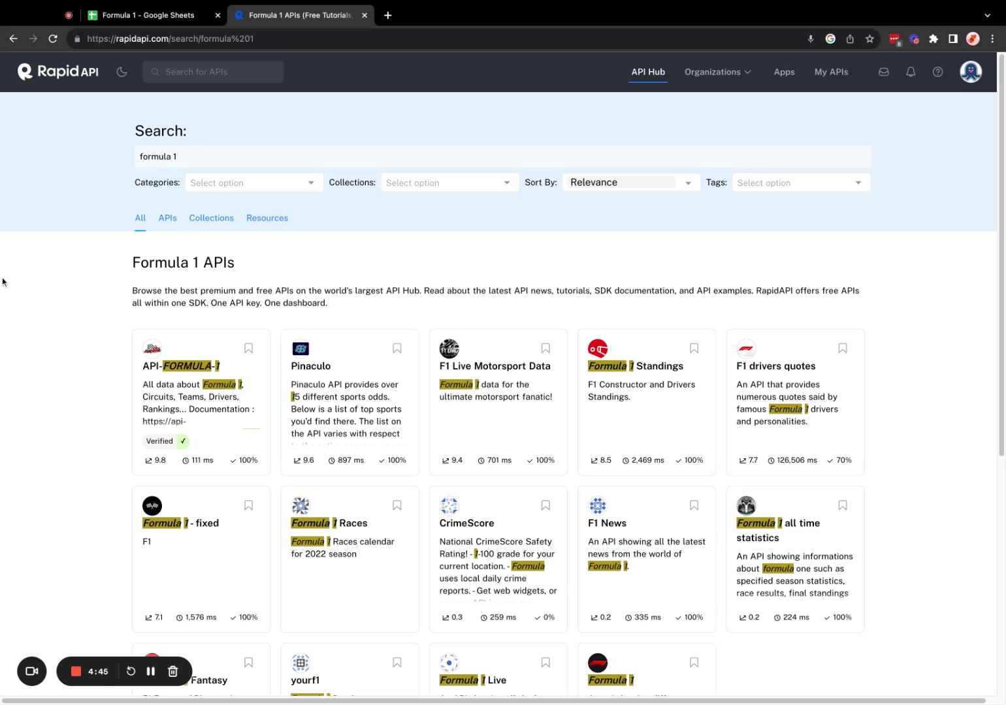
- Open the API-FORMULA-1 card and scroll through its pricing plans, including the free Basic tier
mouse_move(157, 374)
left_click(173, 371)
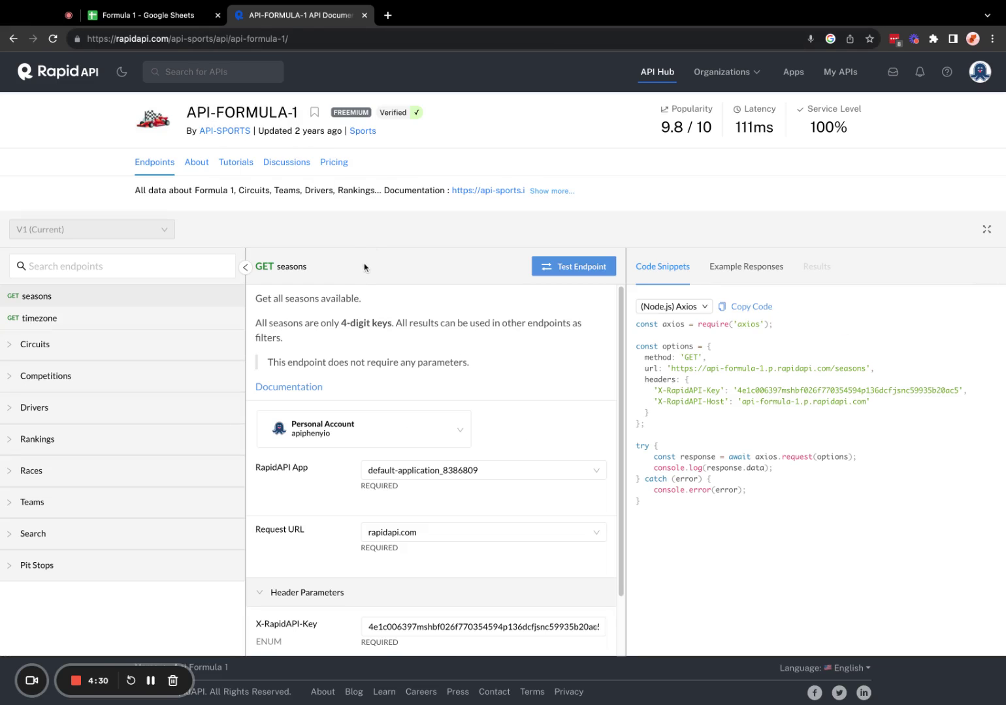
left_click(334, 162)
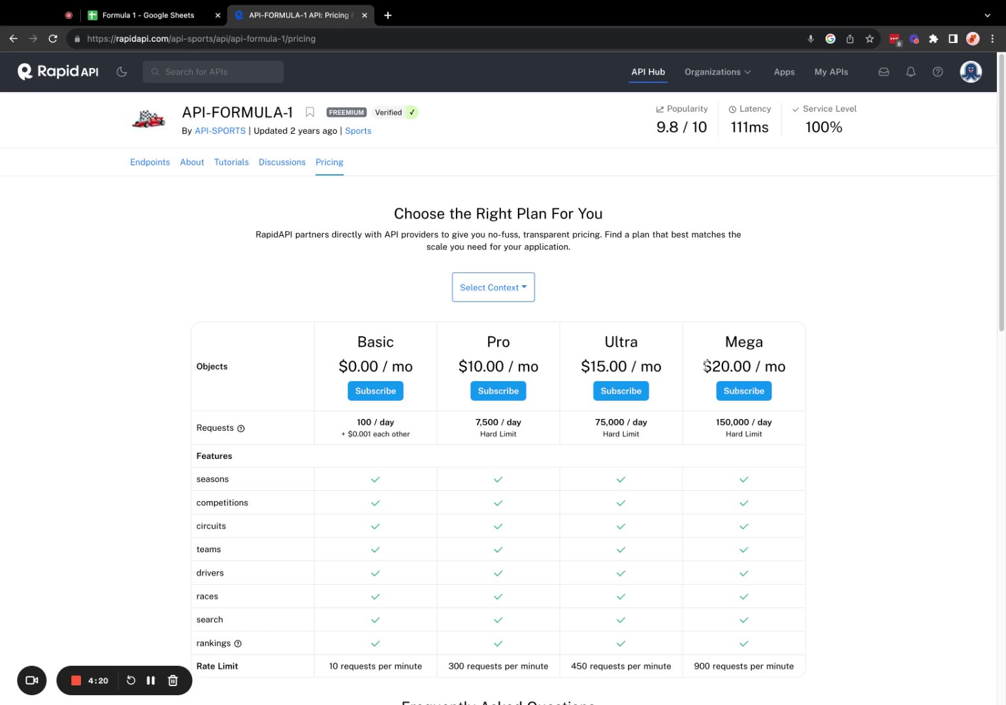
scroll(377, 544, "down", 5)
scroll(376, 540, "up", 5)
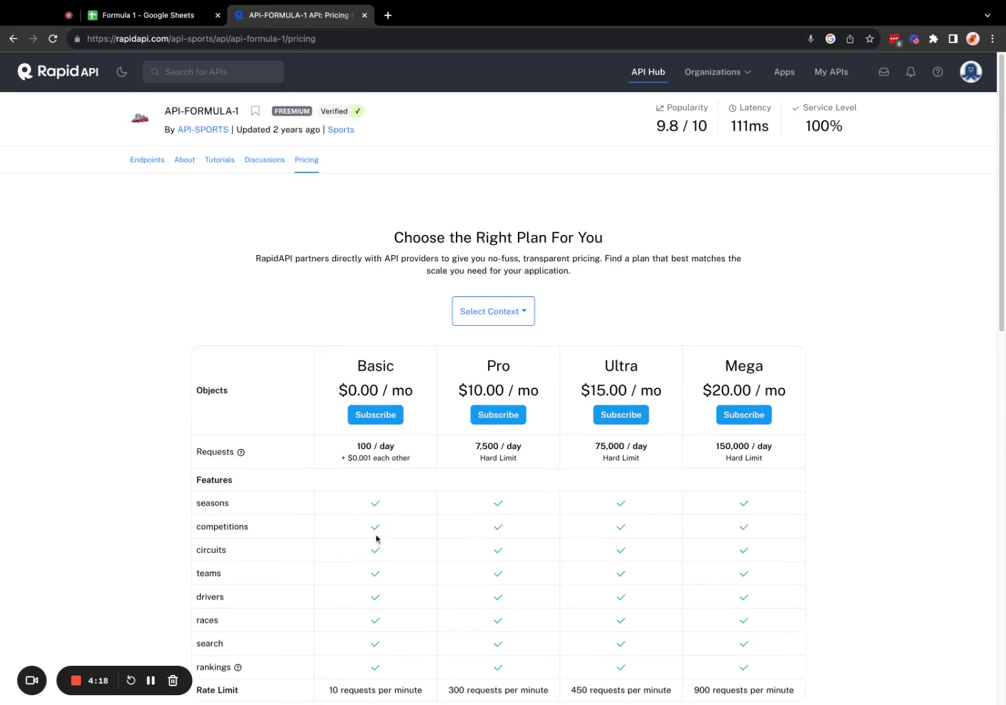
- Switch the GET seasons code snippet on the Endpoints tab to Shell > cURL
left_click(159, 168)
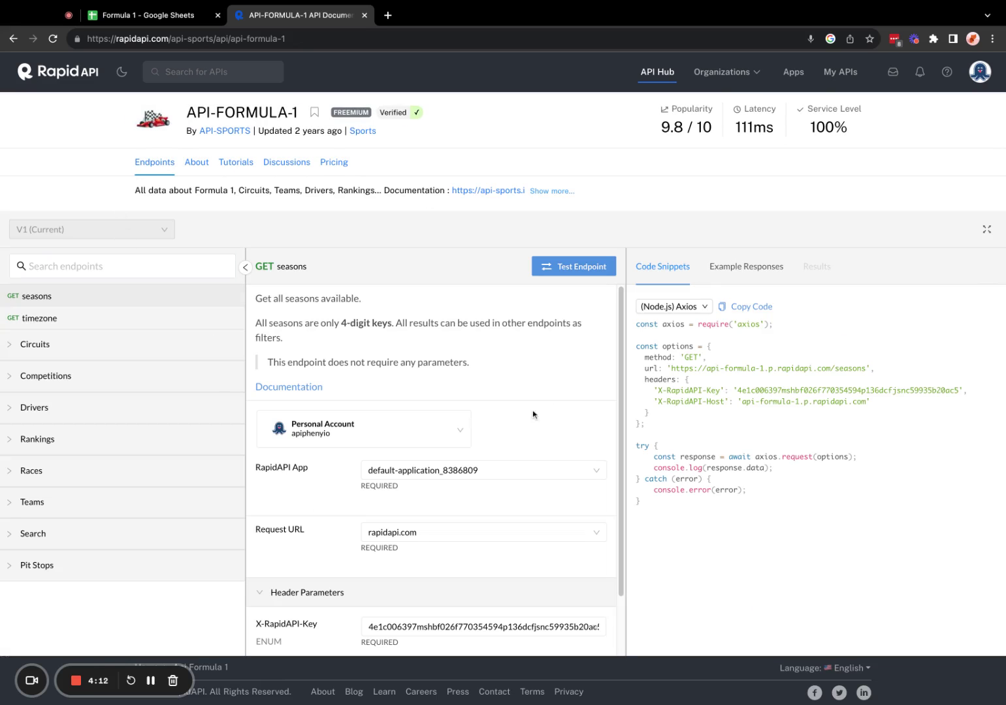
left_click(673, 307)
mouse_move(692, 477)
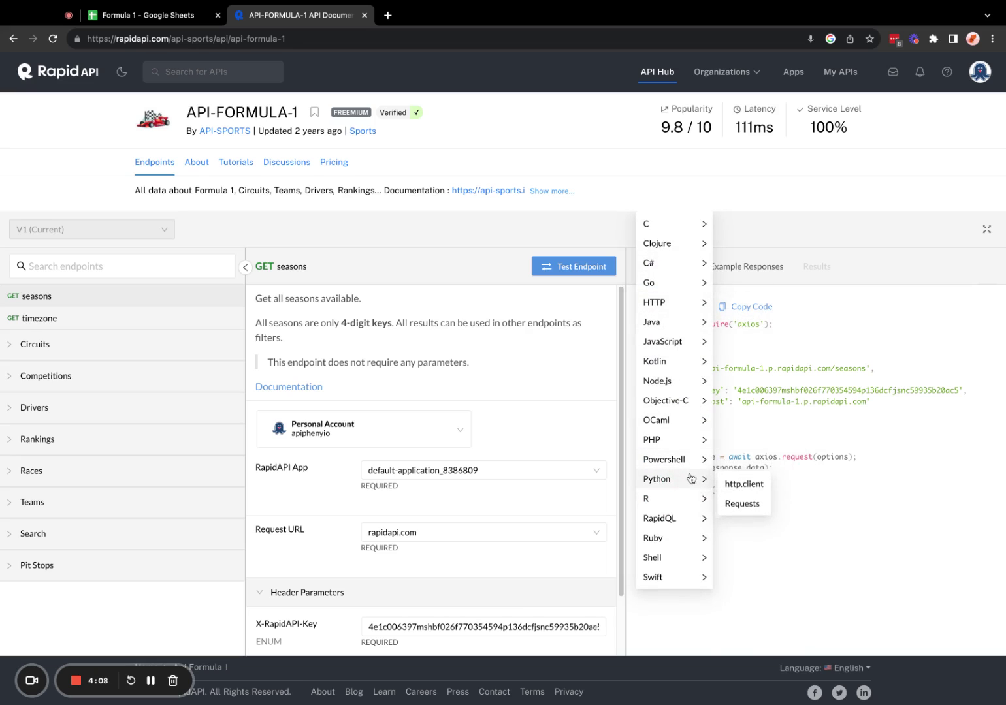
mouse_move(675, 559)
left_click(734, 563)
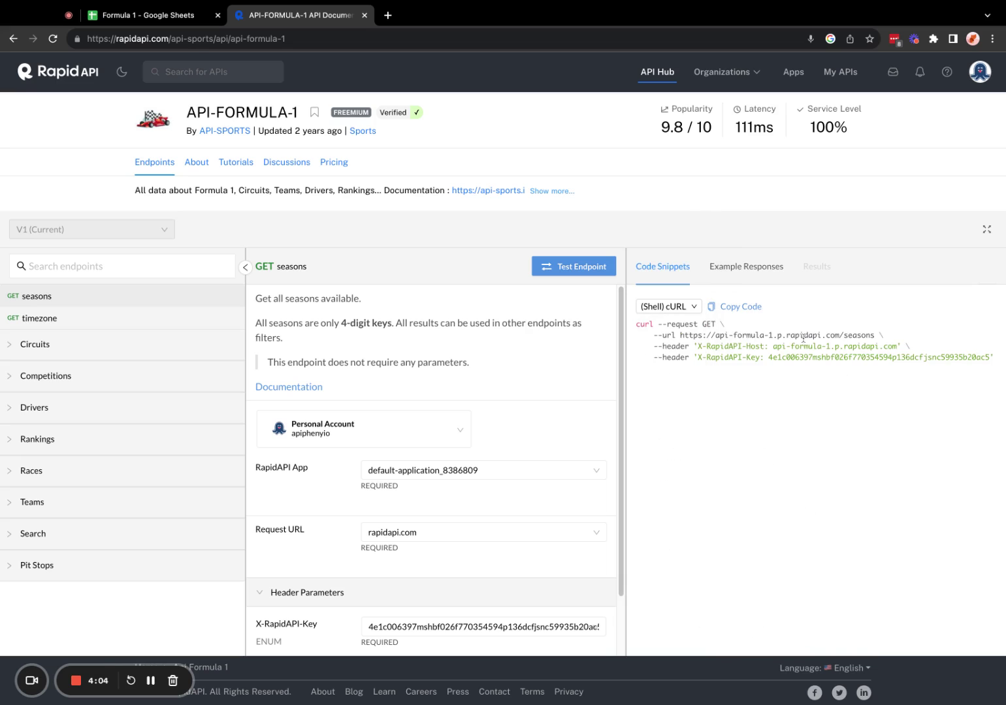
left_click_drag(652, 334, 991, 358)
left_click(709, 358)
- Launch Extensions > Apipheny - API connector > Import API on the Formula 1 sheet, then return to RapidAPI
left_click(165, 18)
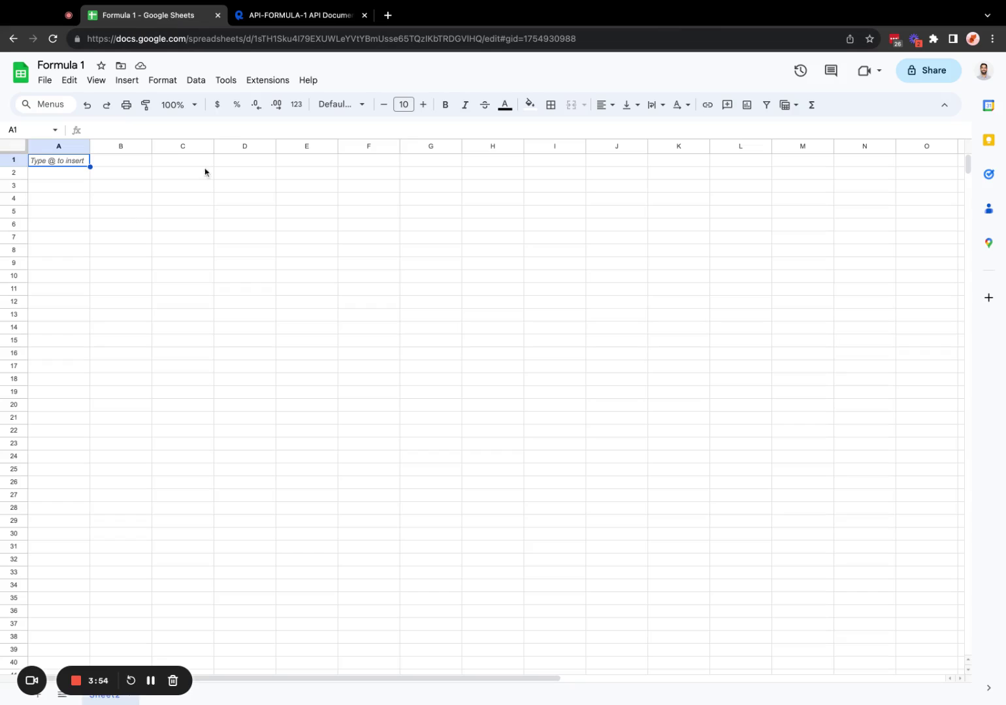
left_click(275, 83)
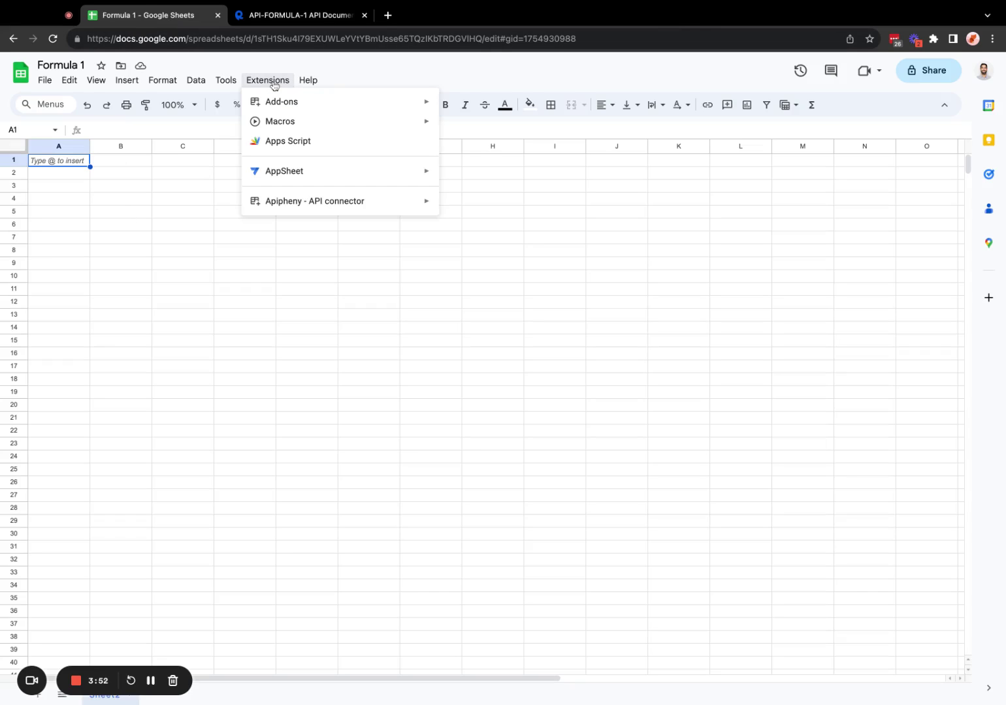
mouse_move(304, 203)
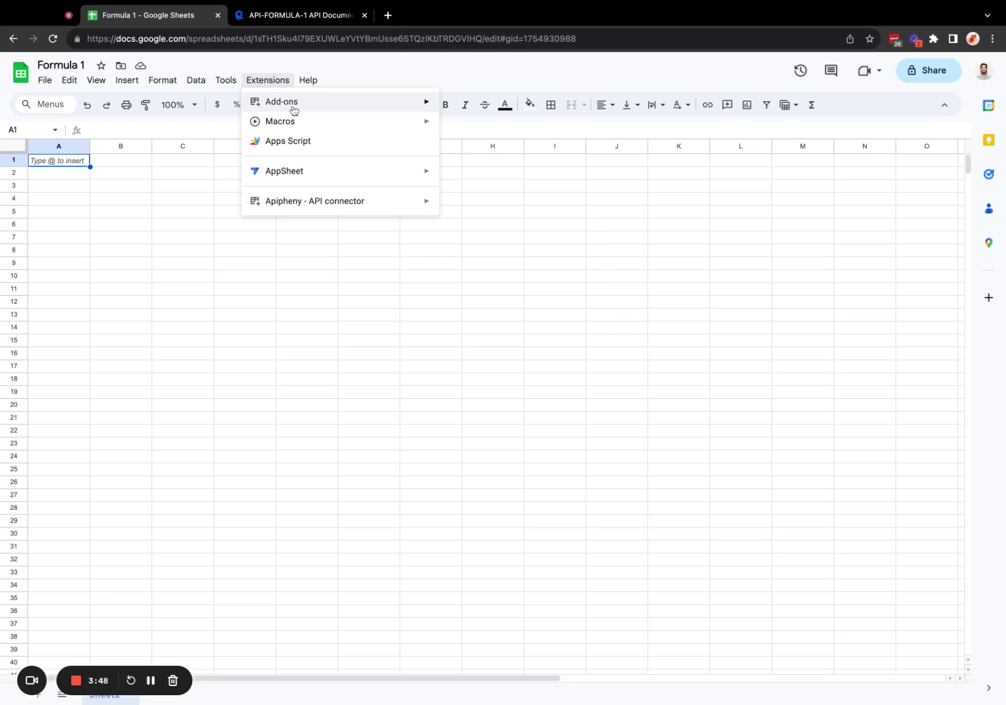
mouse_move(306, 104)
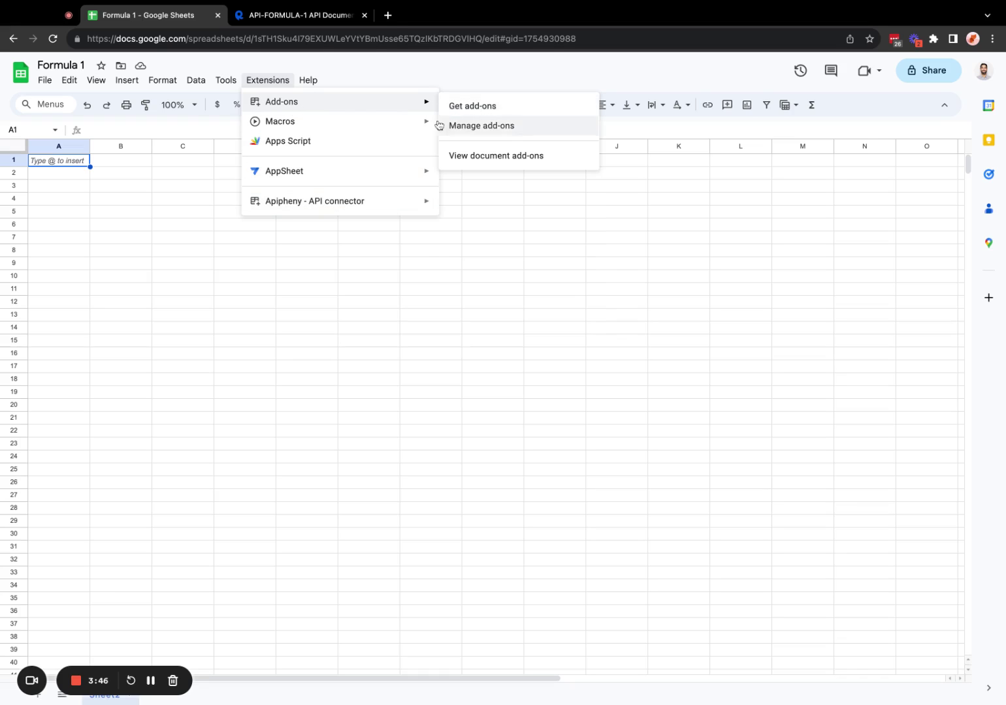
mouse_move(270, 207)
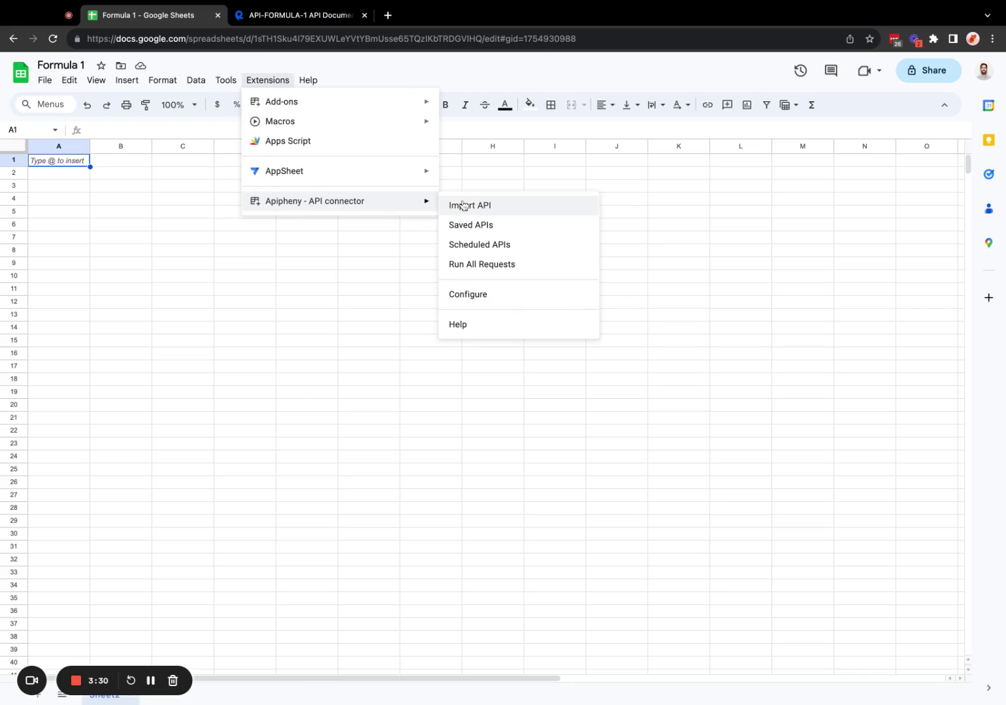
left_click(476, 206)
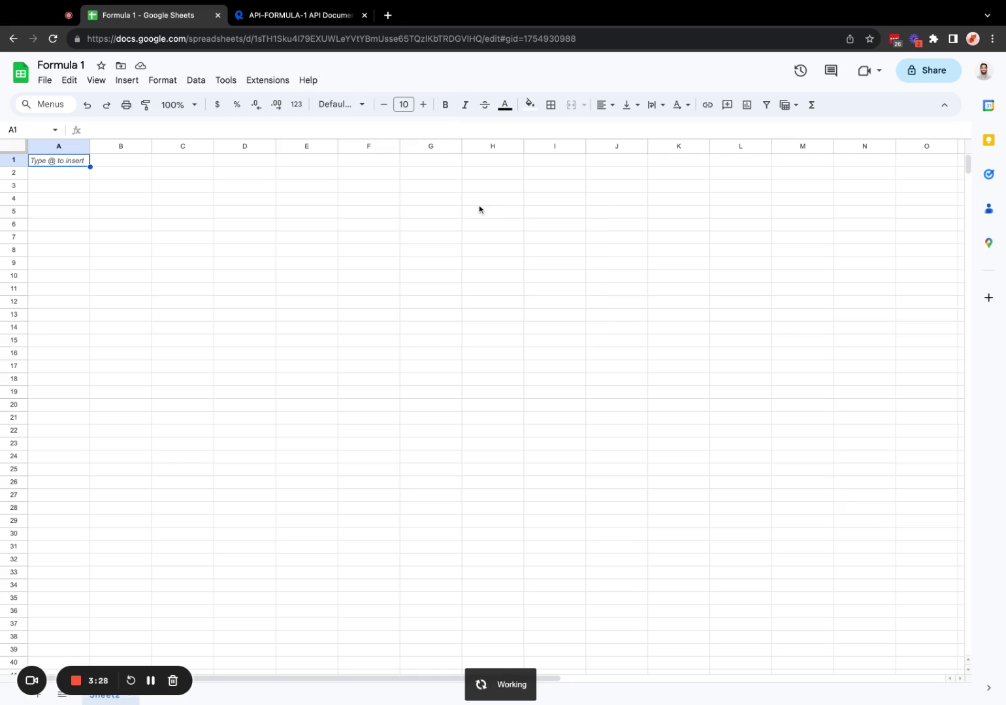
left_click(271, 19)
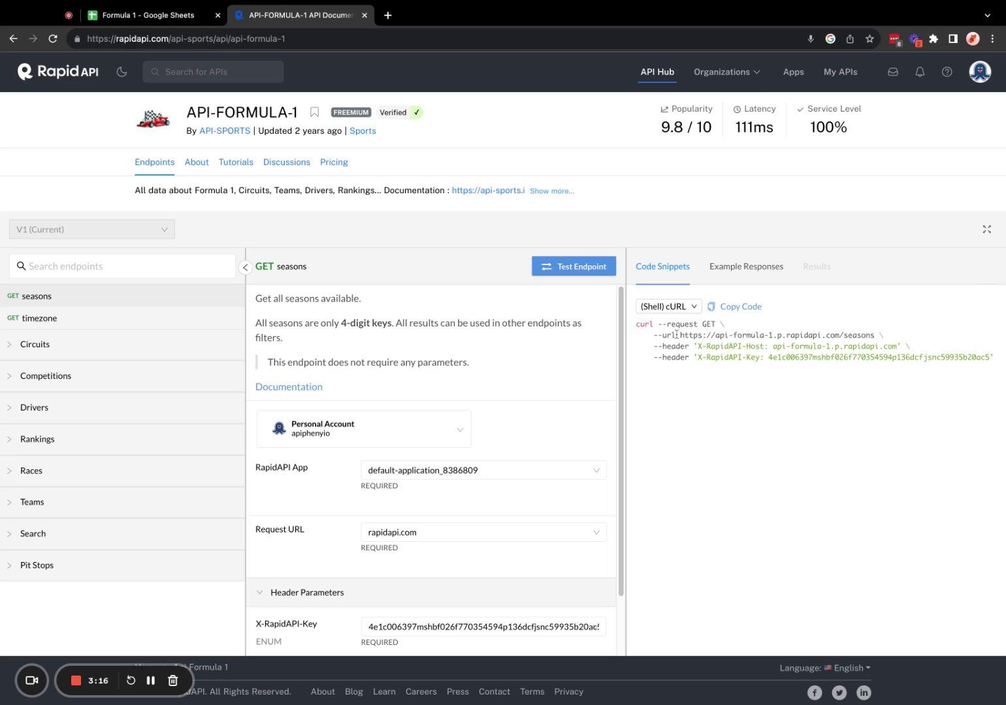
- Examine the seasons URL and description, then open GET timezone and its /timezone URL
left_click_drag(680, 335, 874, 335)
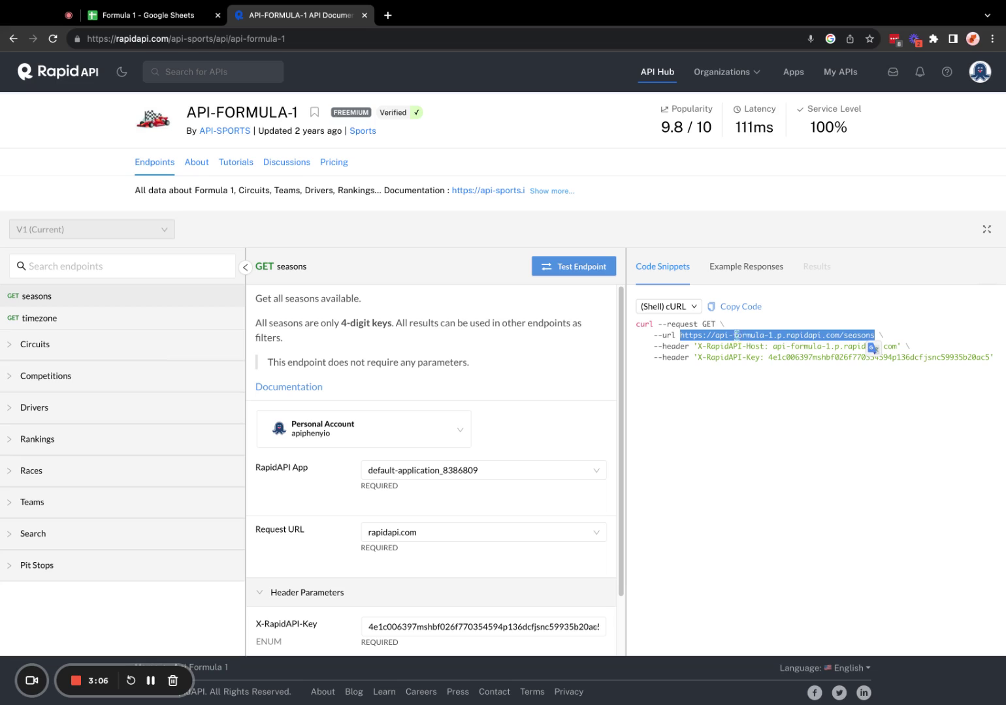
left_click(856, 333)
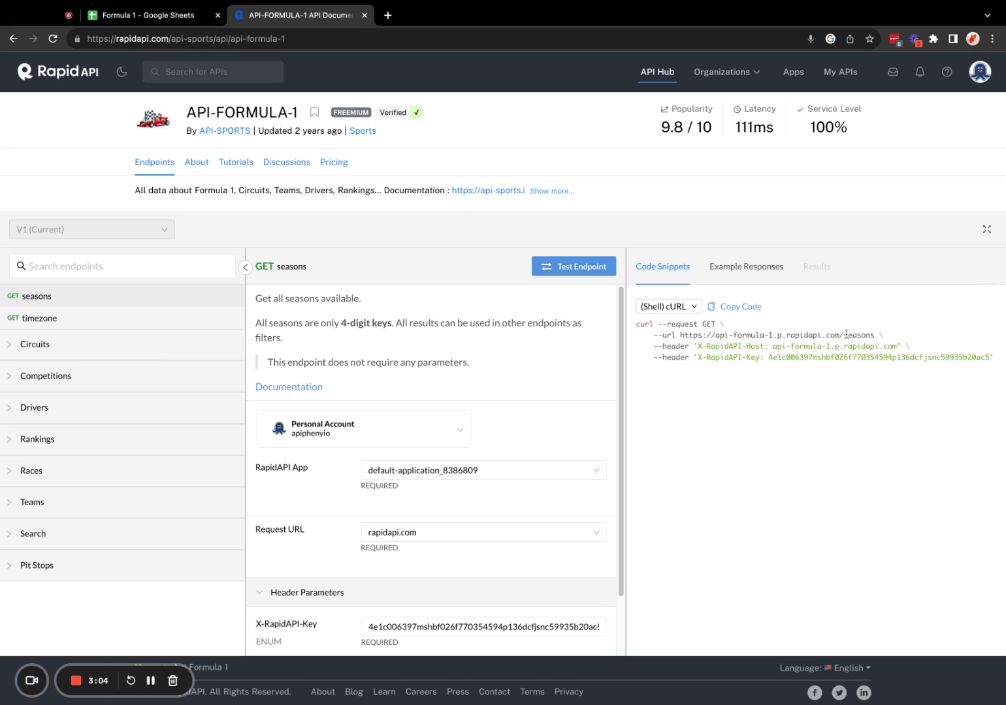
left_click_drag(877, 335, 830, 335)
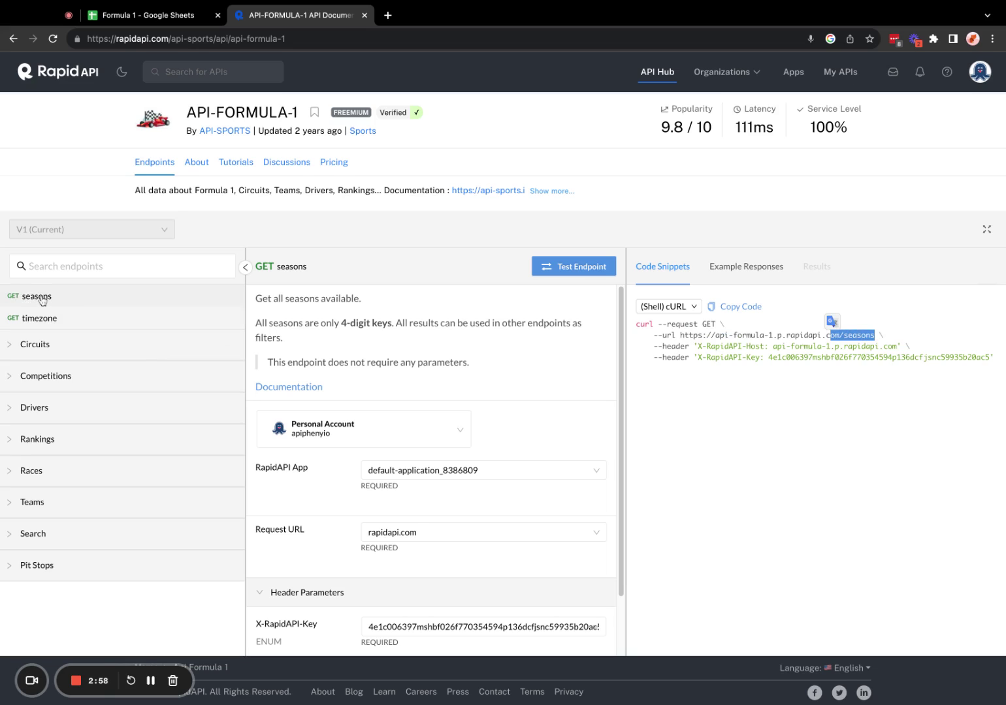
left_click_drag(378, 300, 263, 302)
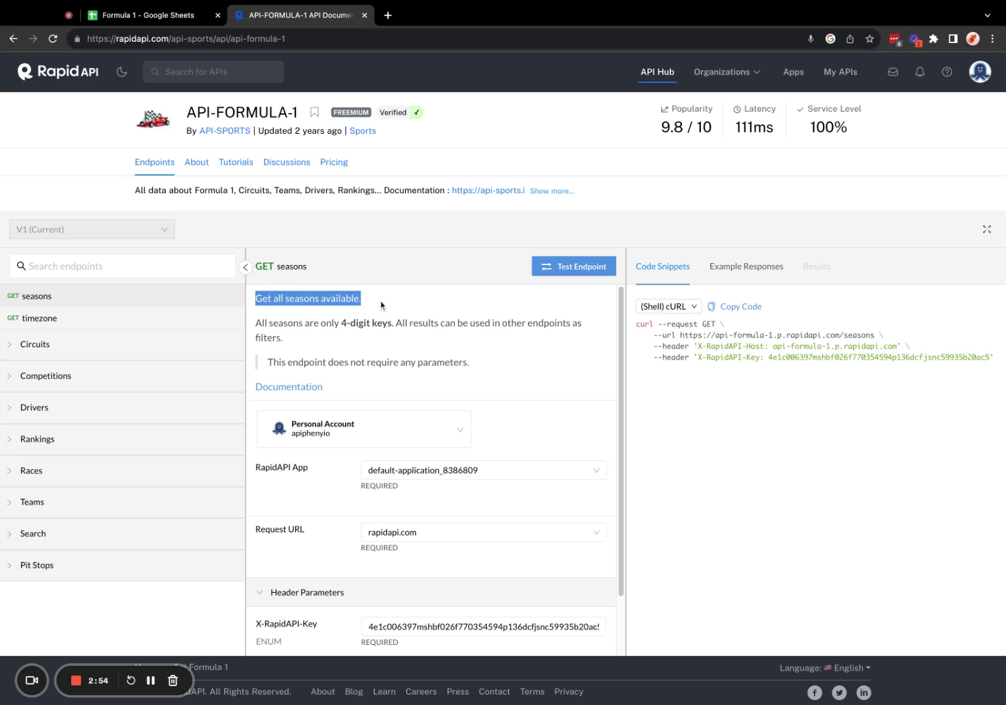
left_click(12, 320)
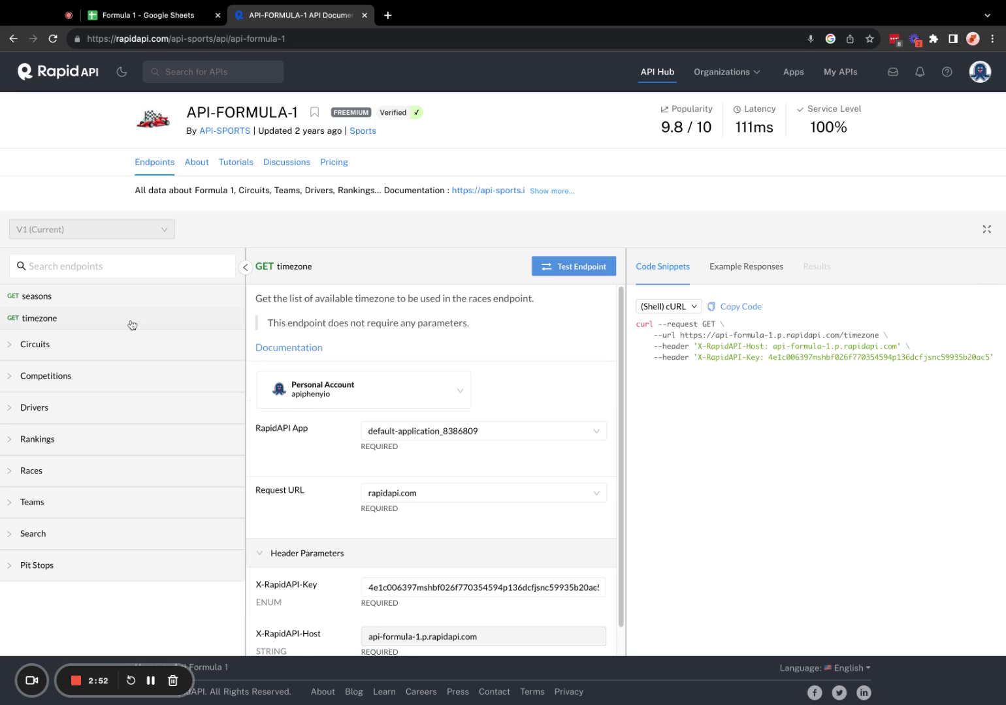
left_click_drag(256, 297, 535, 299)
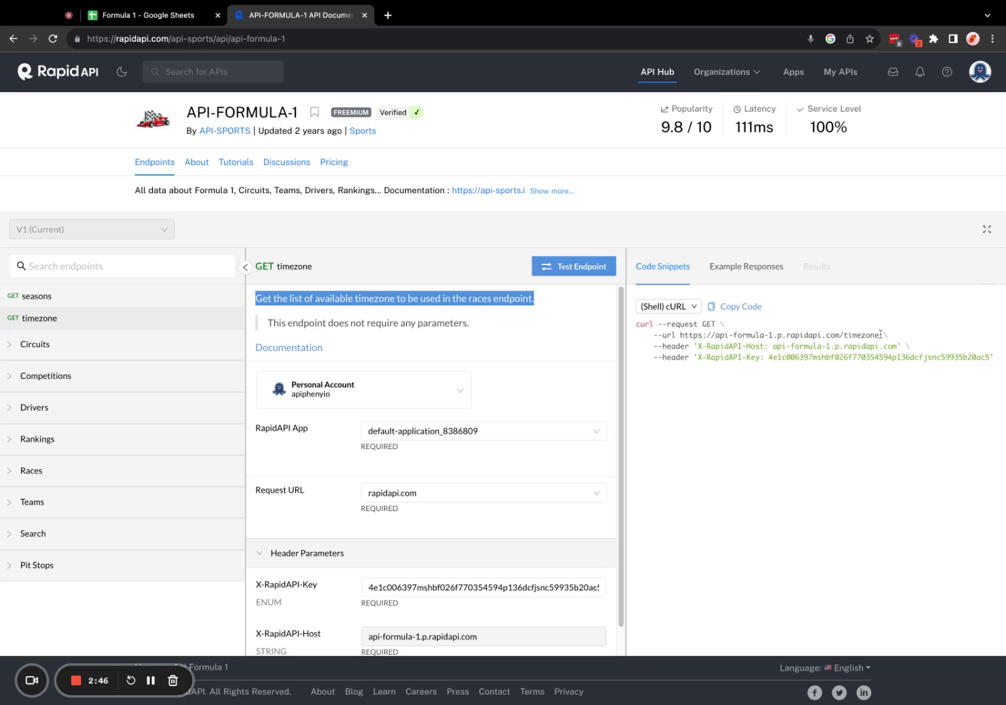
left_click_drag(880, 334, 838, 335)
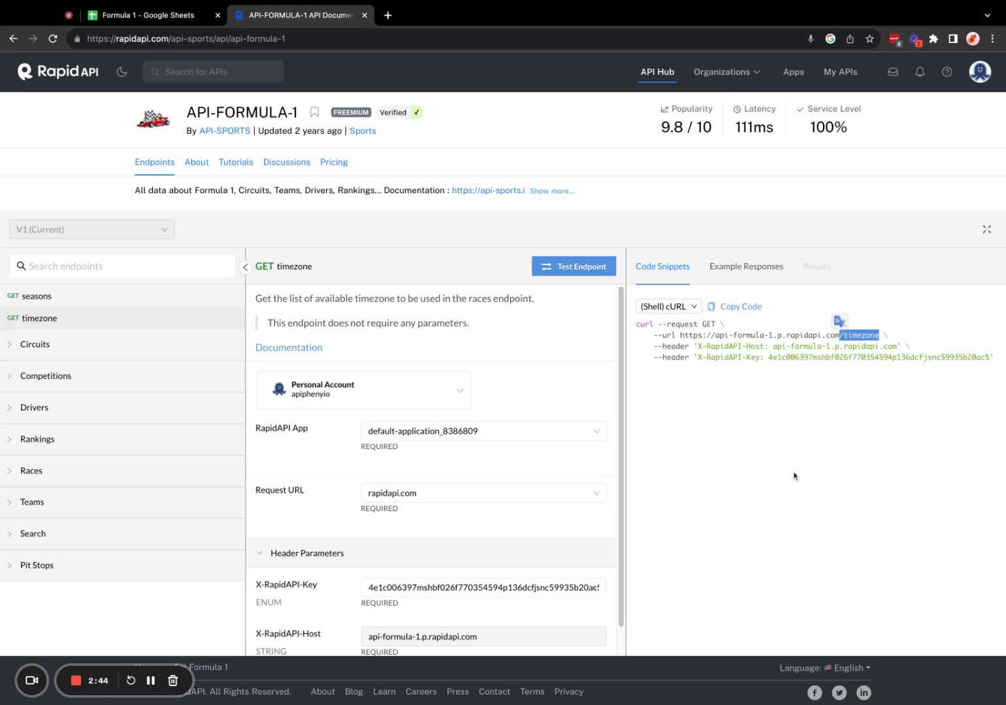
- Expand the Circuits, Competitions and Drivers groups and view each endpoint's description
left_click(15, 351)
left_click(37, 377)
left_click_drag(267, 298, 371, 299)
left_click(31, 400)
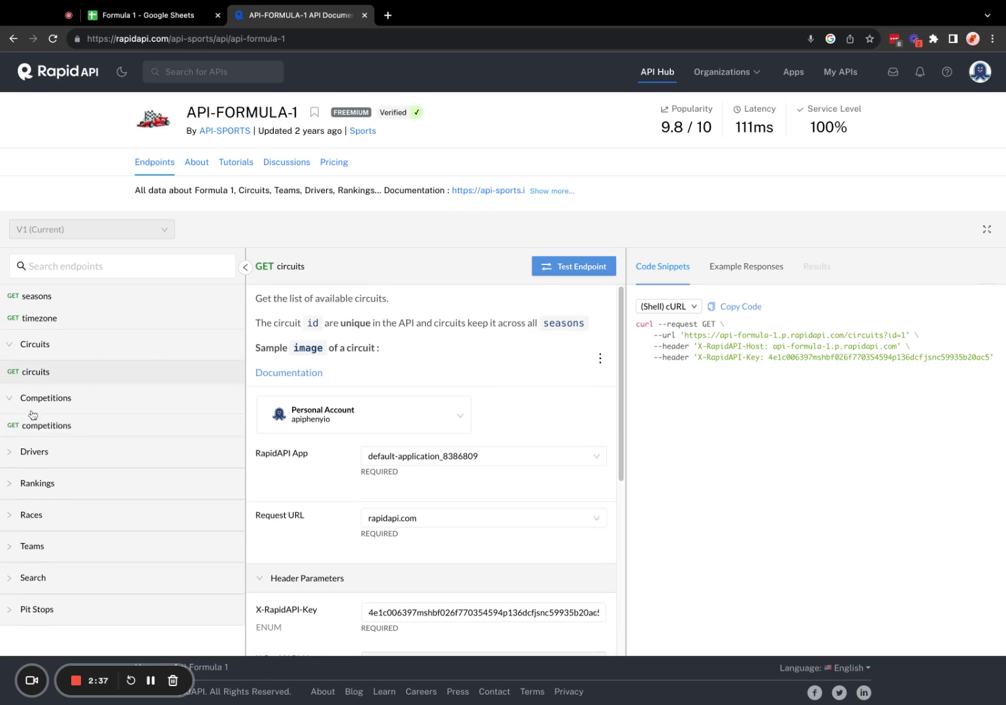
left_click(85, 425)
left_click_drag(272, 298, 364, 299)
left_click(72, 466)
left_click(59, 479)
left_click_drag(267, 299, 365, 299)
- Go through the Rankings endpoints: starting grid, fastest laps, teams, races and drivers
left_click(61, 513)
scroll(54, 447, "down", 3)
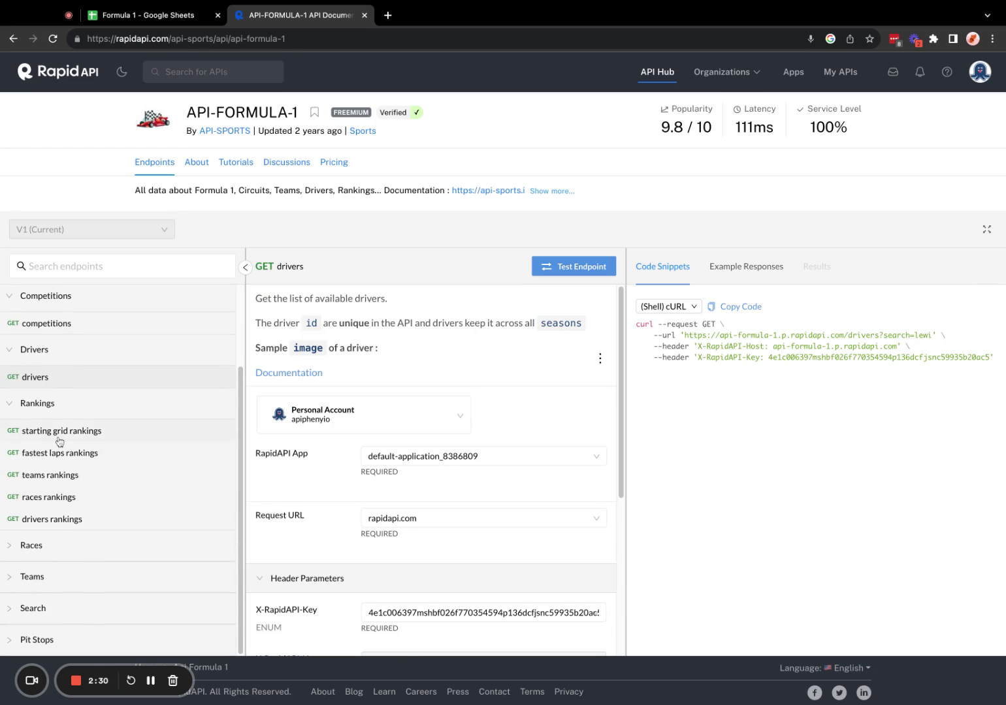
left_click(59, 436)
left_click(57, 457)
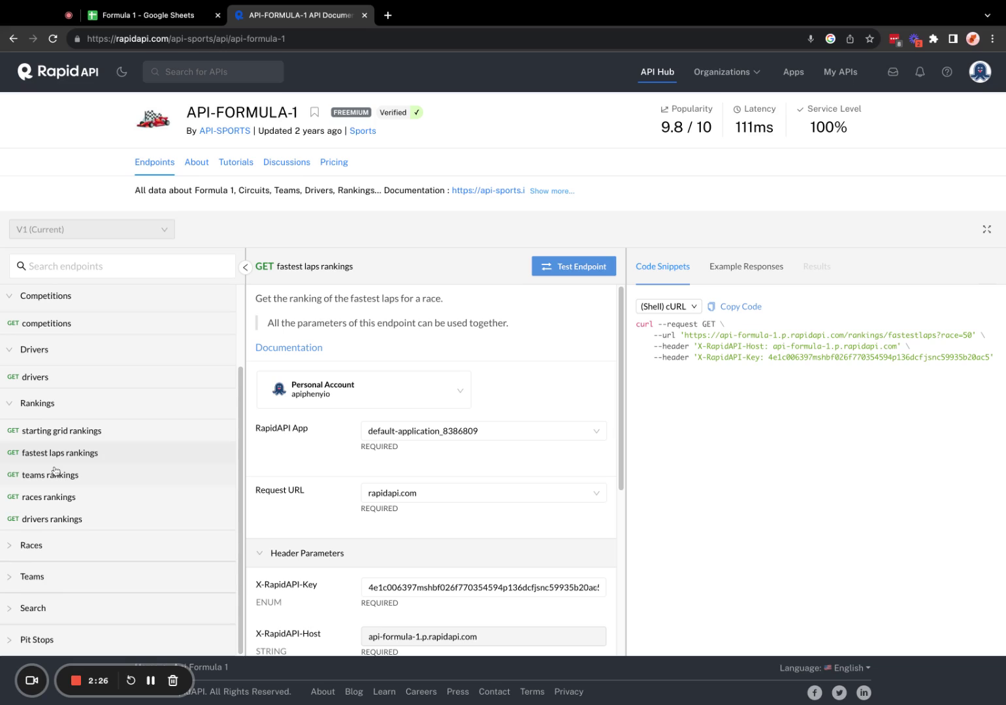
left_click(56, 472)
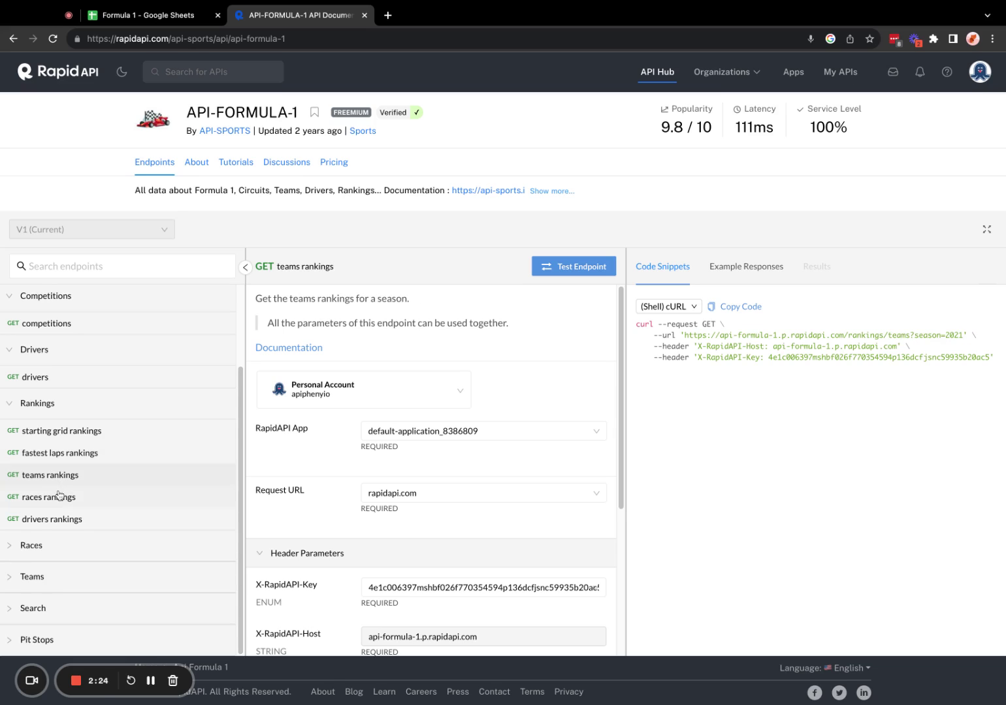
left_click(58, 496)
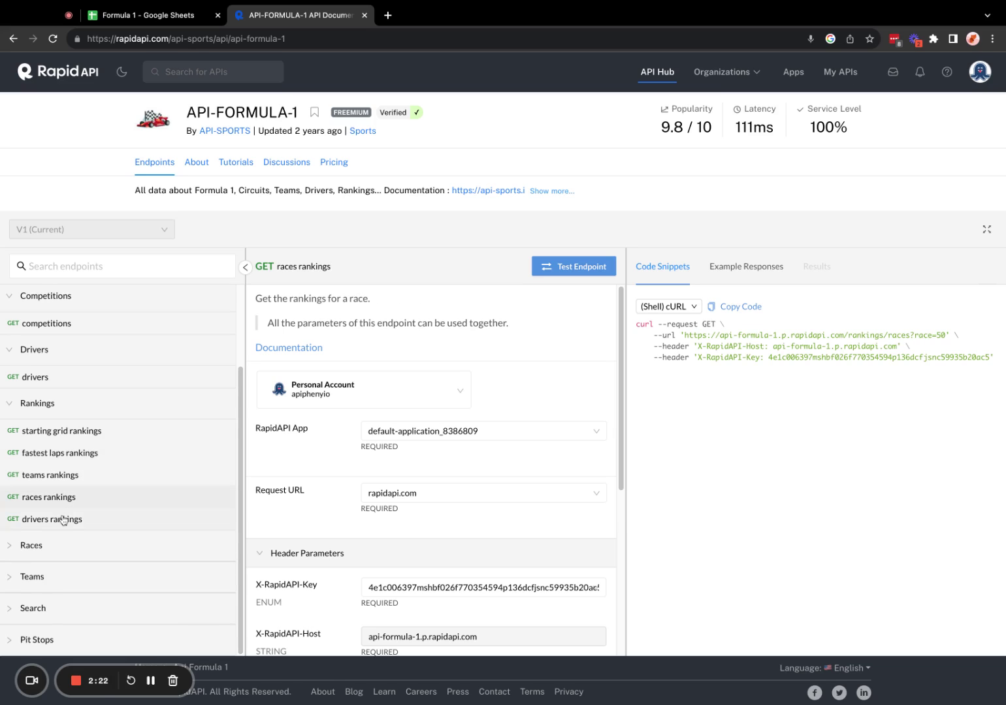
left_click(63, 519)
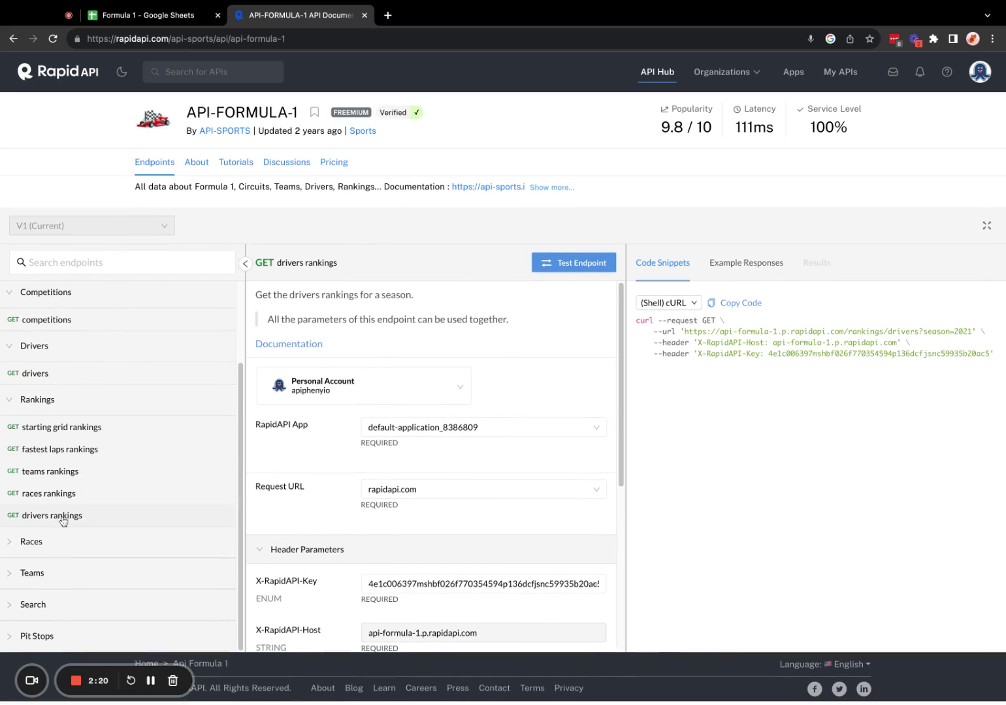
- Open the races and GET teams endpoints, then expand the Search and Pit Stops groups
left_click(77, 558)
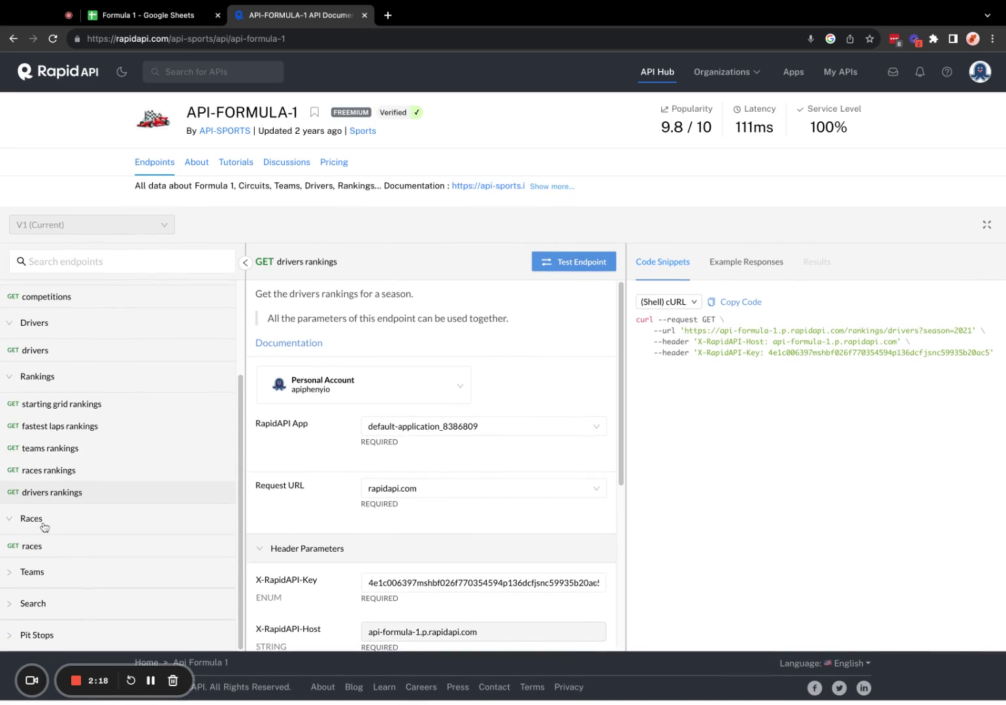
left_click(47, 549)
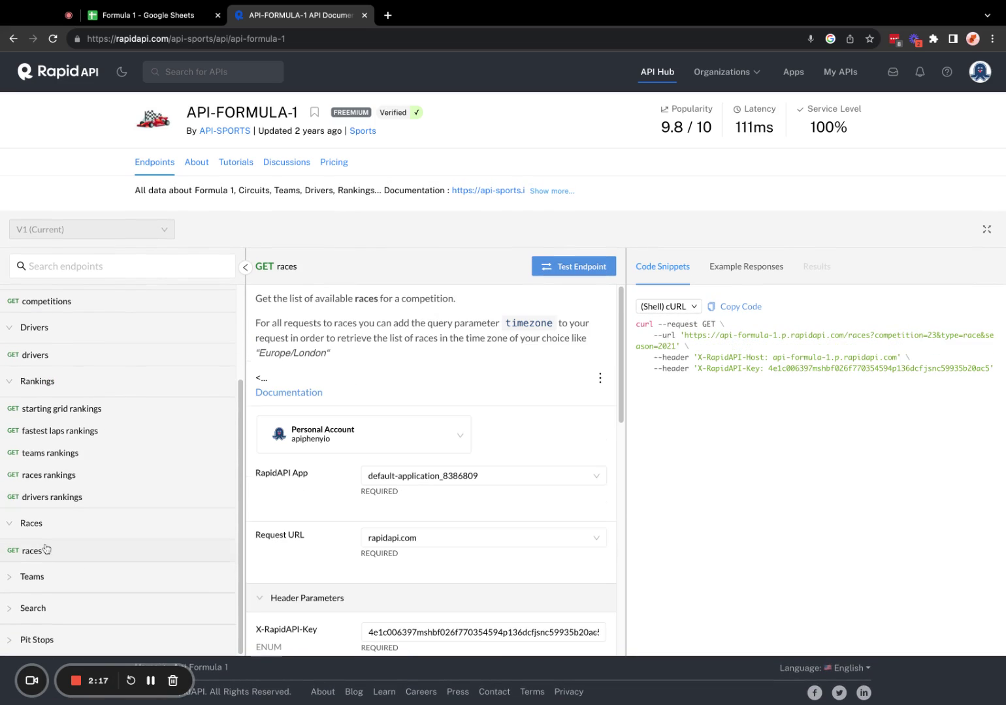
left_click(58, 577)
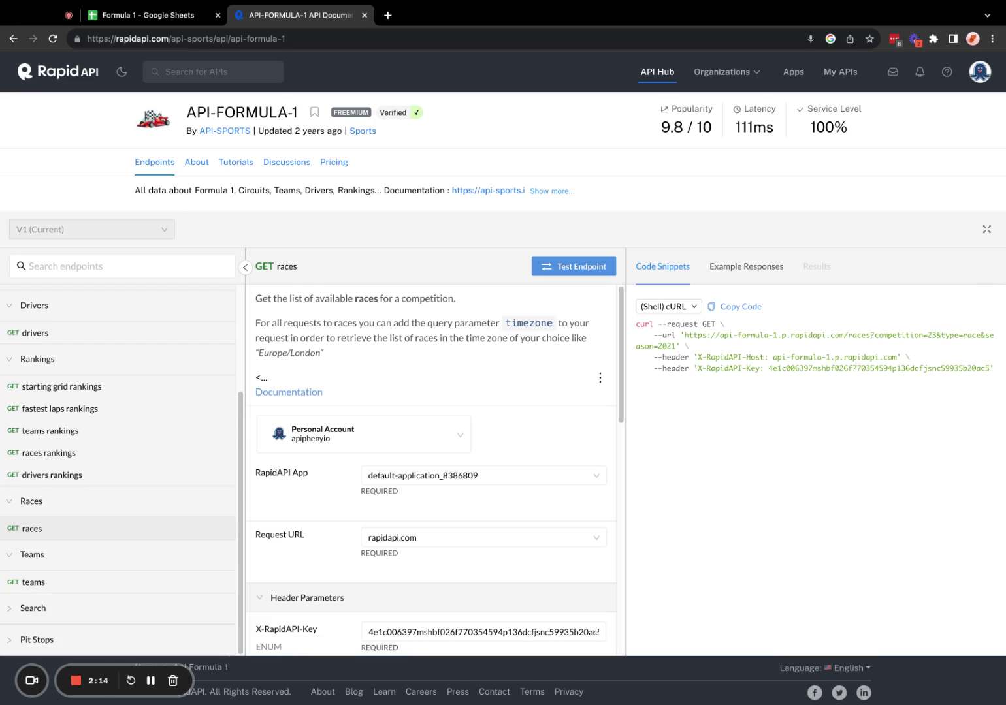
left_click(61, 583)
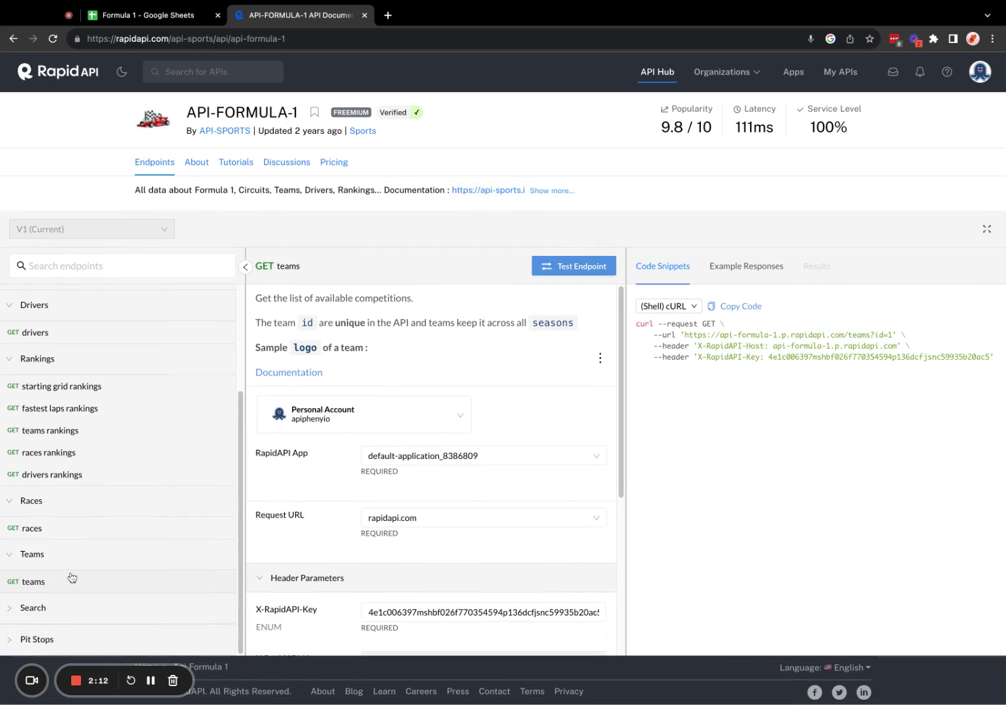
left_click(90, 614)
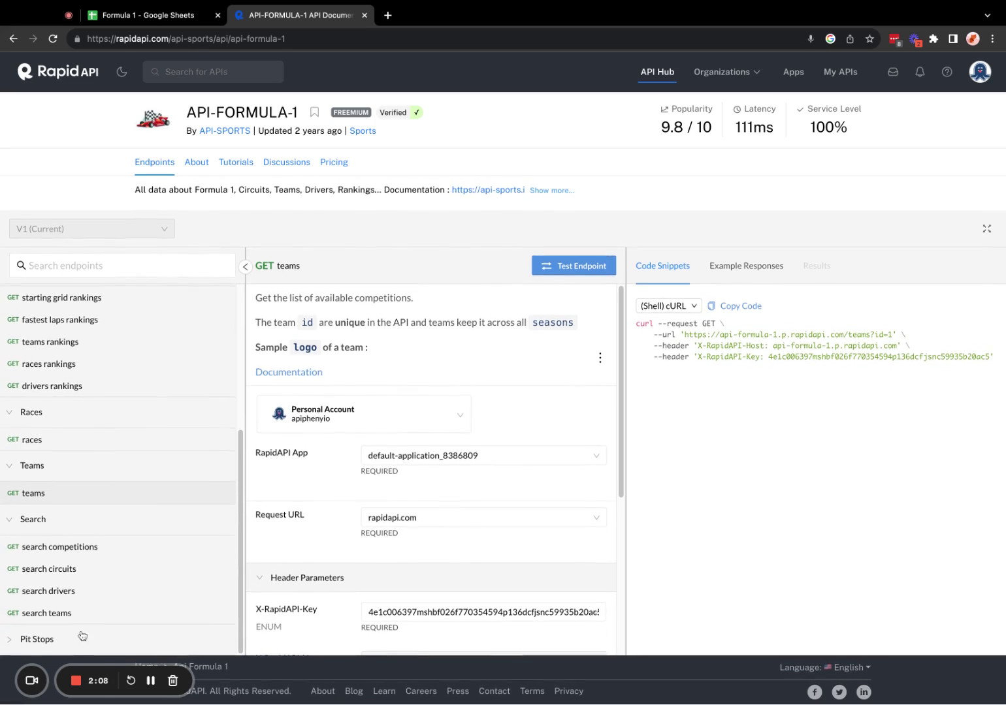
left_click(78, 640)
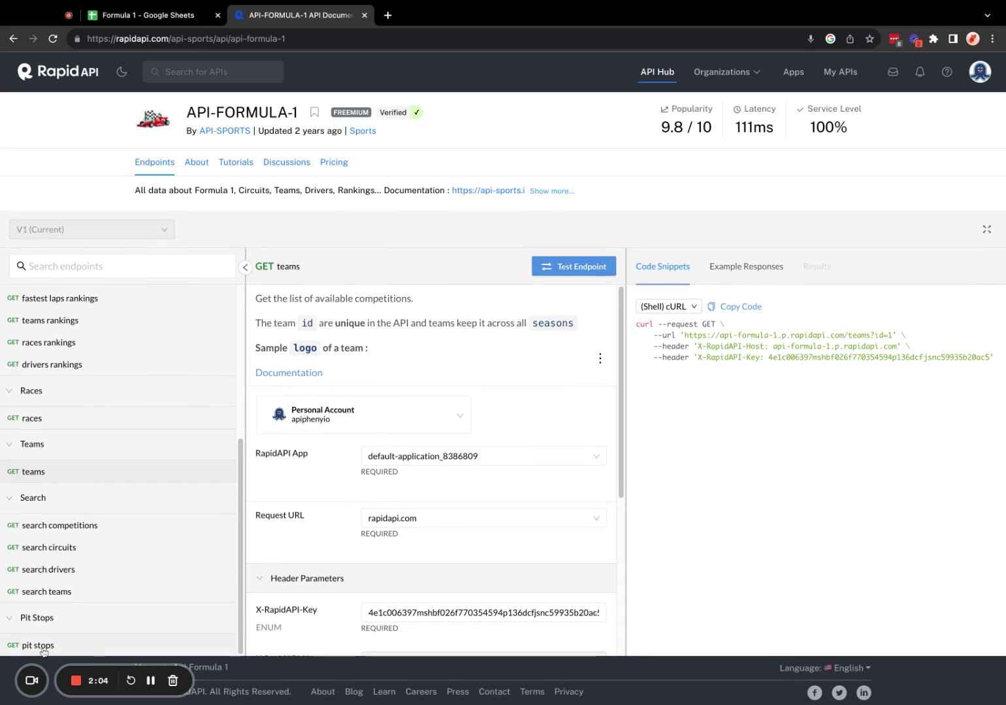
- Open the starting grid rankings endpoint and select its /rankings/startinggrid?race=50 URL
scroll(43, 403, "up", 1)
left_click(78, 321)
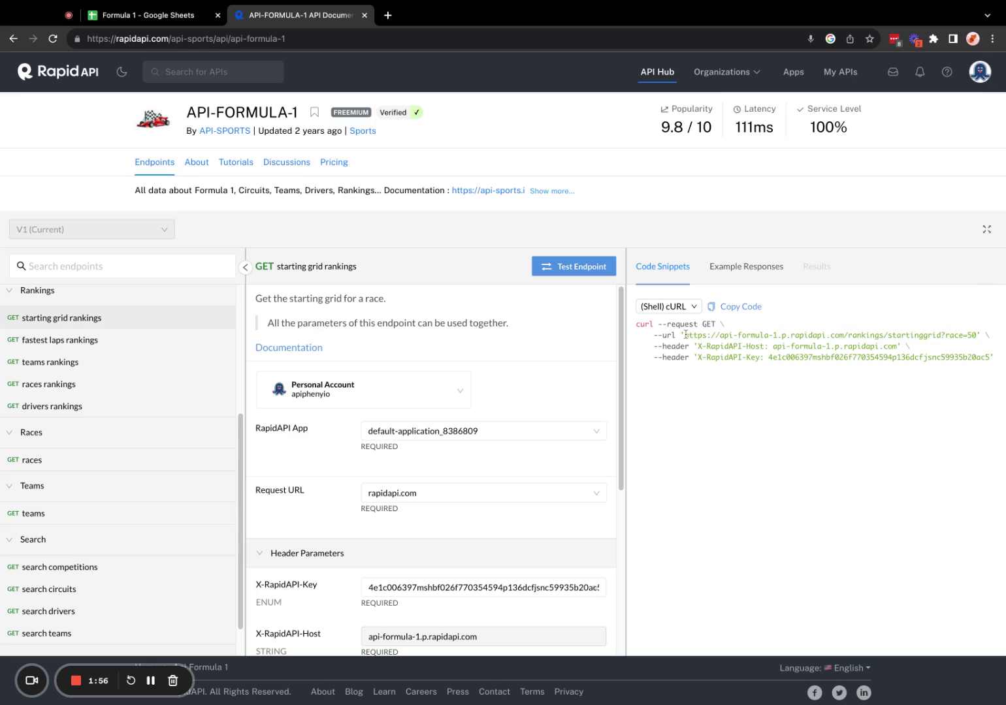
left_click_drag(684, 334, 978, 335)
key("super+c")
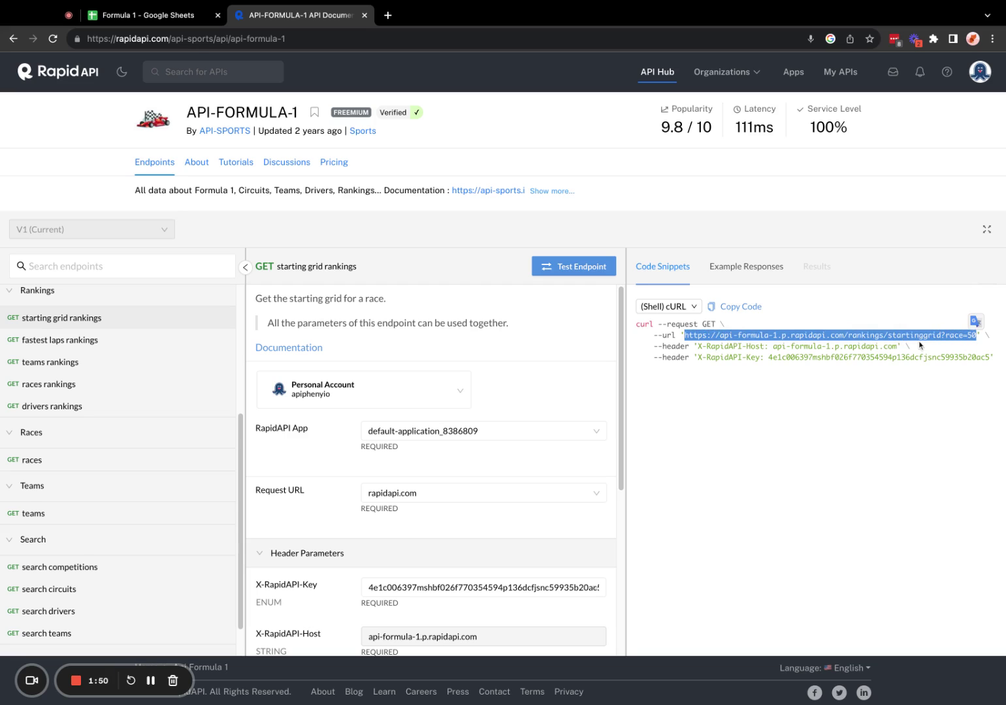
- Paste the starting grid URL into Apipheny's API URL Path and expand Headers
left_click(166, 15)
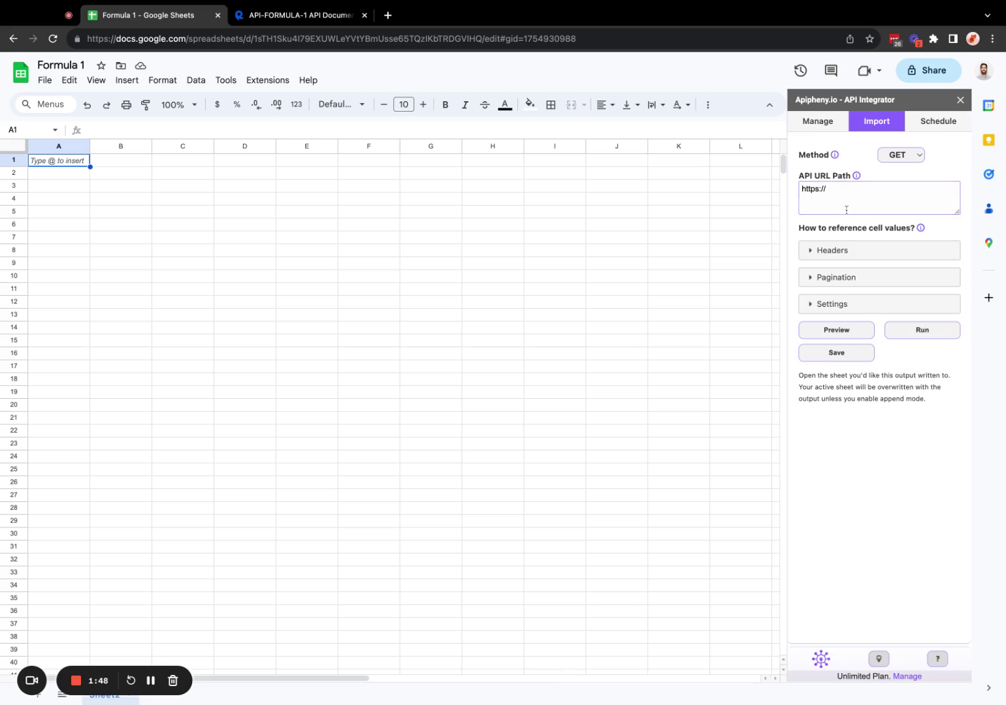
left_click(846, 209)
key("super+a")
key("super+v")
left_click(858, 256)
- Add a header with the key X-RapidAPI-Host copied from the RapidAPI snippet
left_click(261, 19)
left_click(659, 348)
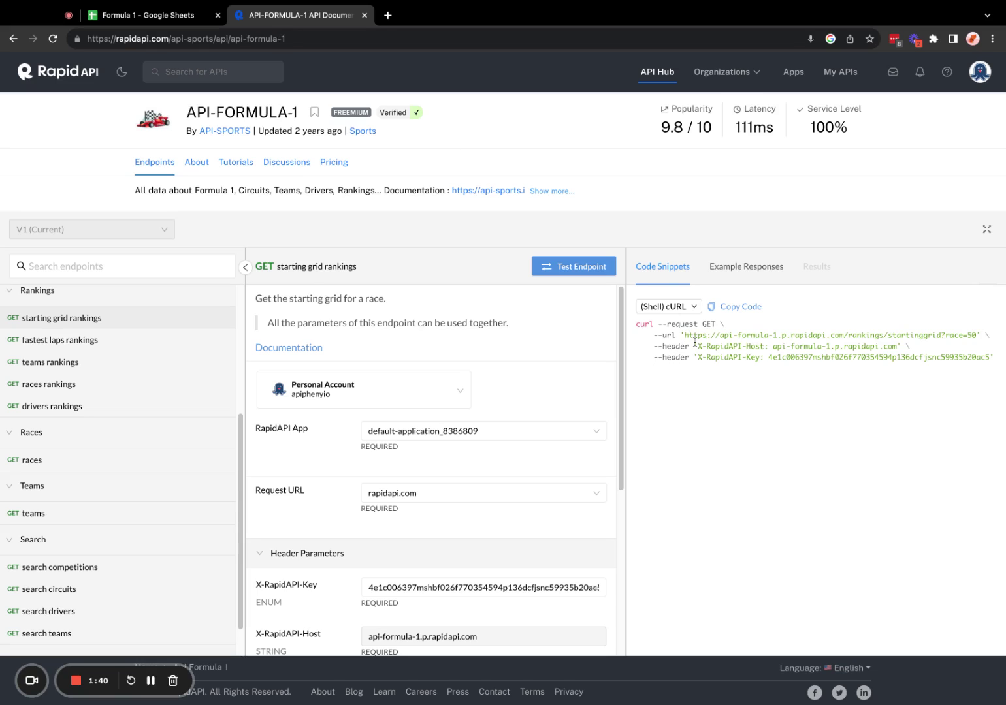
left_click_drag(699, 346, 764, 347)
key("ctrl+c")
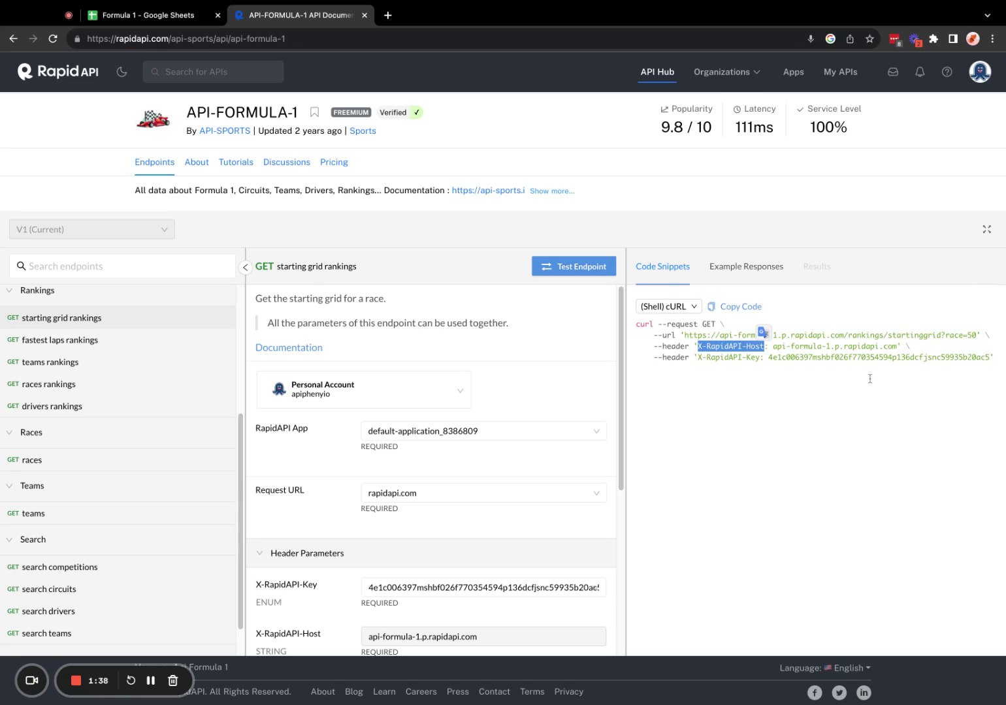
left_click(144, 17)
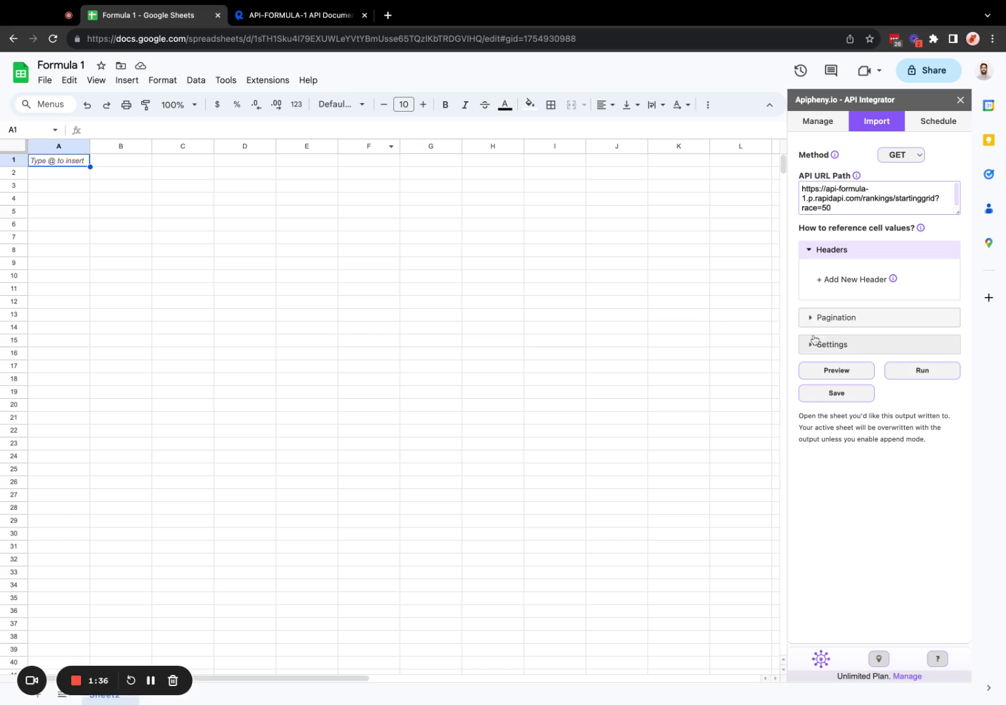
left_click(839, 279)
left_click(841, 283)
key("ctrl+v")
- Add a second header with the key X-RapidAPI-Key
left_click(842, 297)
double_click(840, 284)
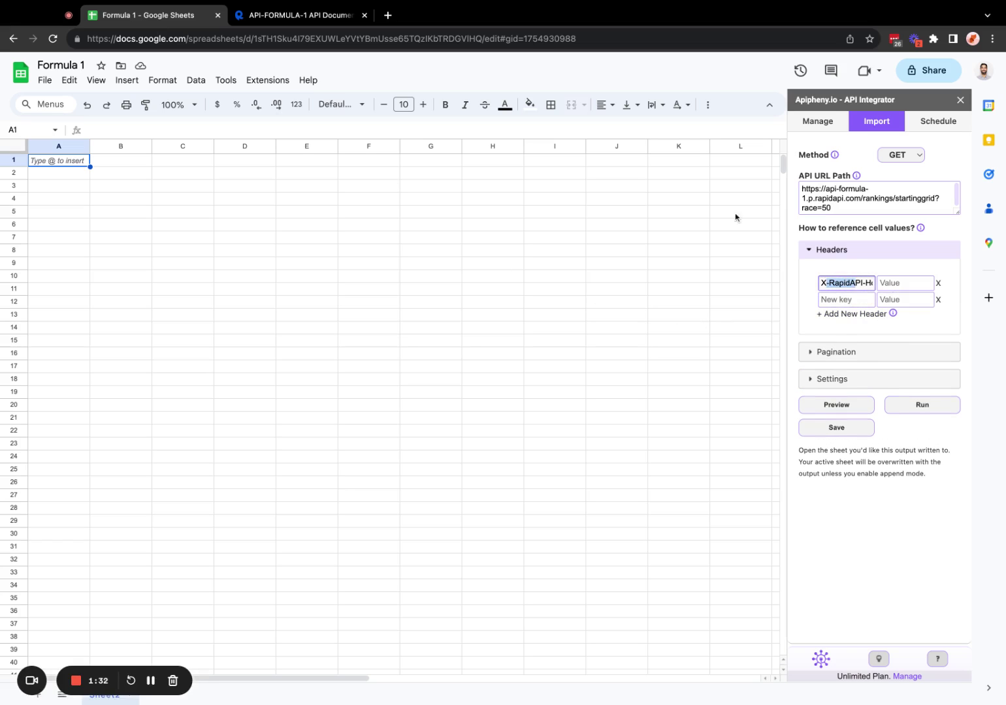
left_click(287, 16)
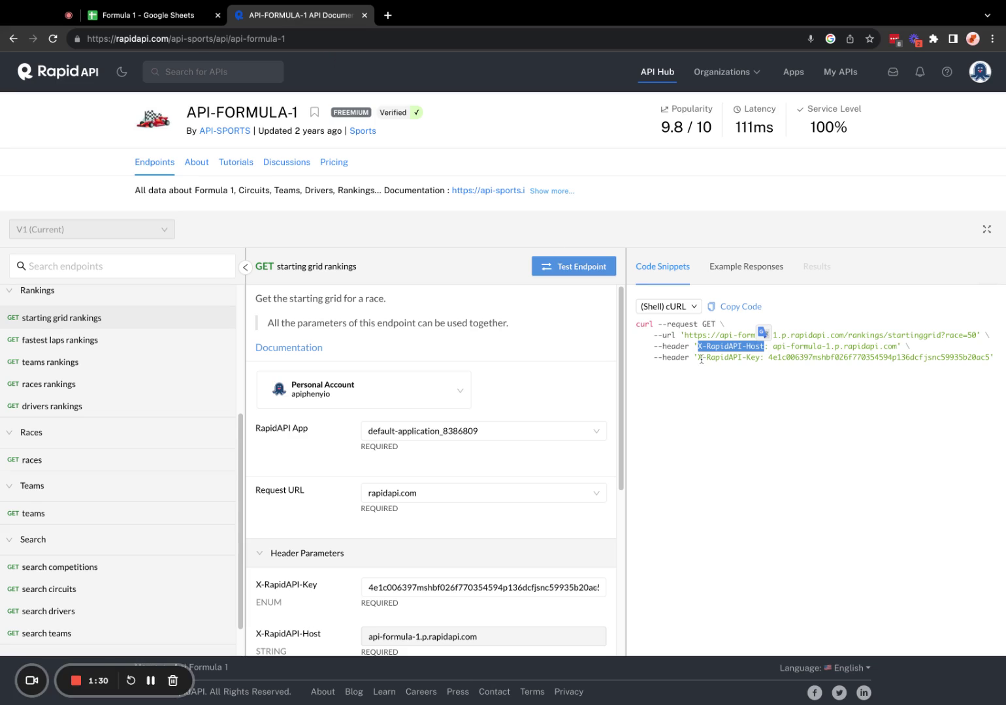
left_click_drag(698, 358, 760, 358)
key("super+c")
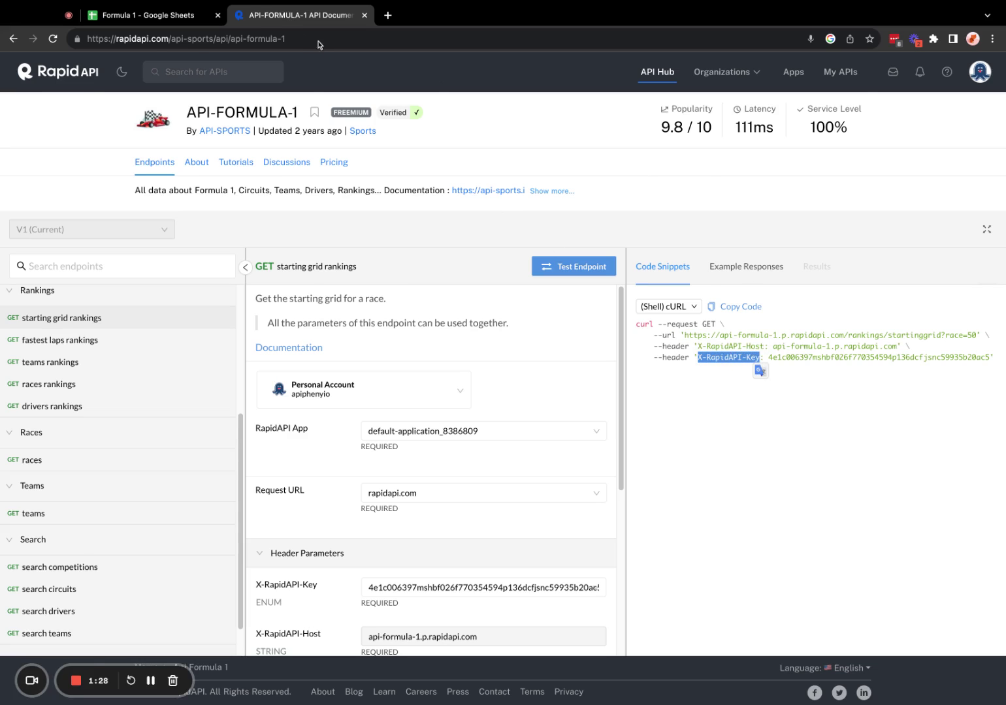
left_click(140, 15)
left_click(845, 300)
key("super+v")
- Fill the host header's value with api-formula-1.p.rapidapi.com
left_click(297, 15)
left_click_drag(774, 346, 898, 347)
key("super+c")
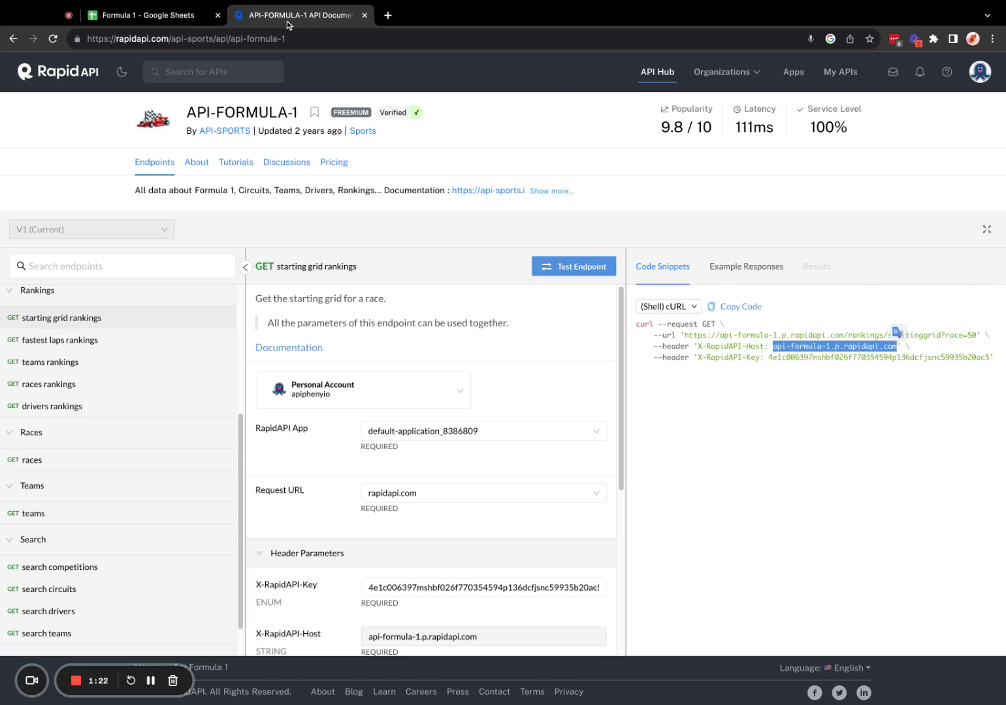
left_click(140, 15)
left_click(905, 282)
key("super+v")
- Copy the API key from RapidAPI and paste it as the X-RapidAPI-Key value
left_click(253, 17)
left_click_drag(771, 359, 993, 359)
key("super+c")
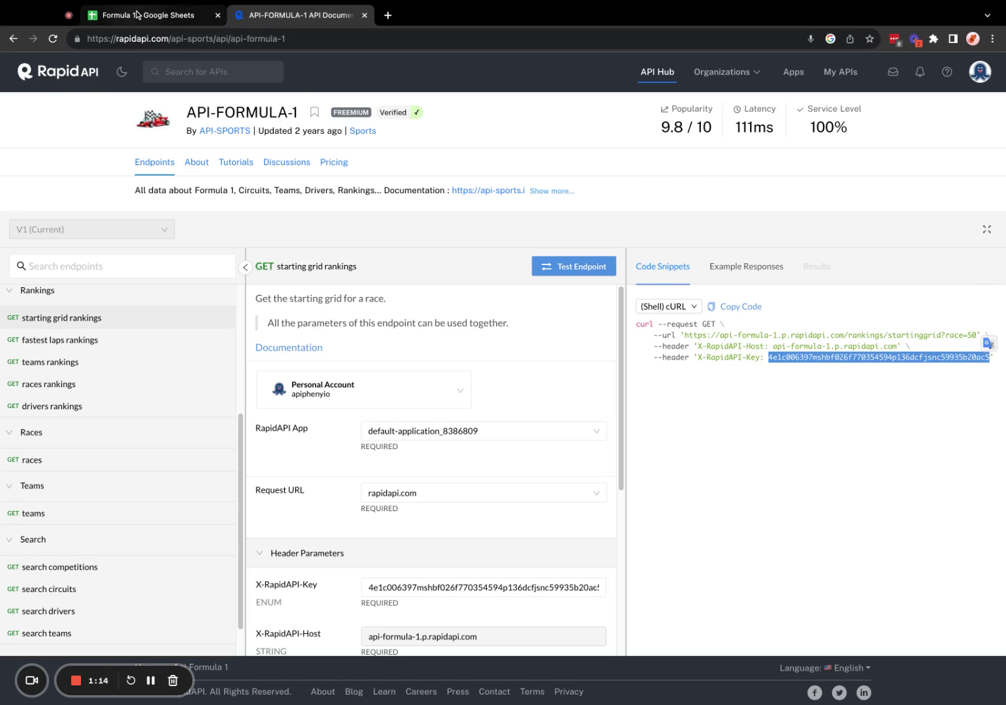
left_click(138, 13)
left_click(902, 300)
key("super+v")
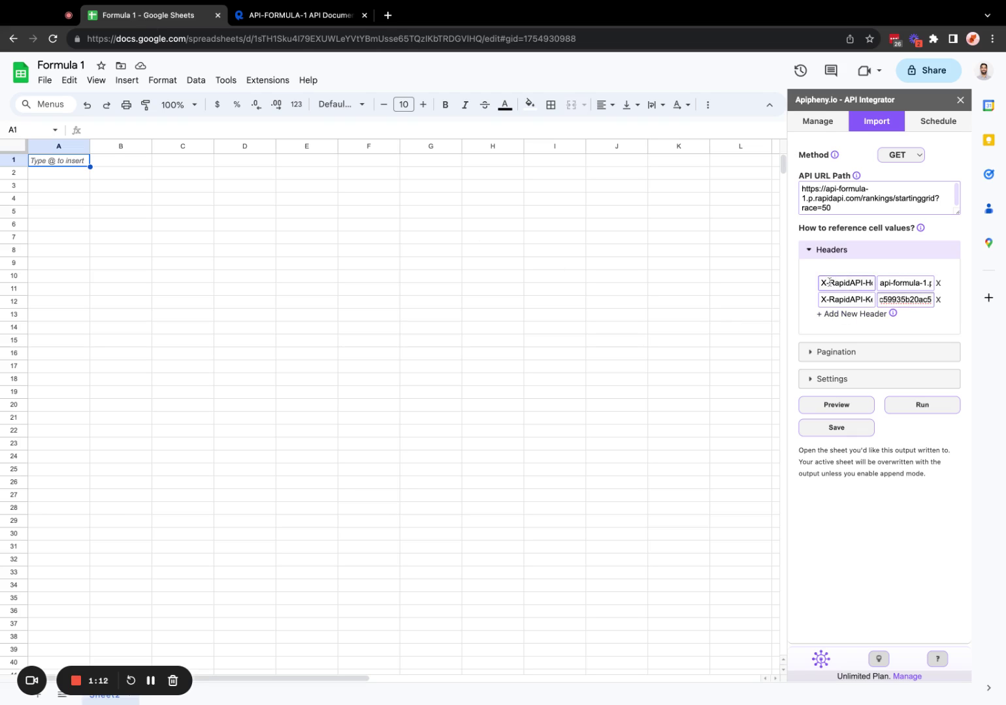
- Run and confirm the race 50 starting grid request, filling the sheet with 20 drivers
left_click(798, 203)
key("super+a")
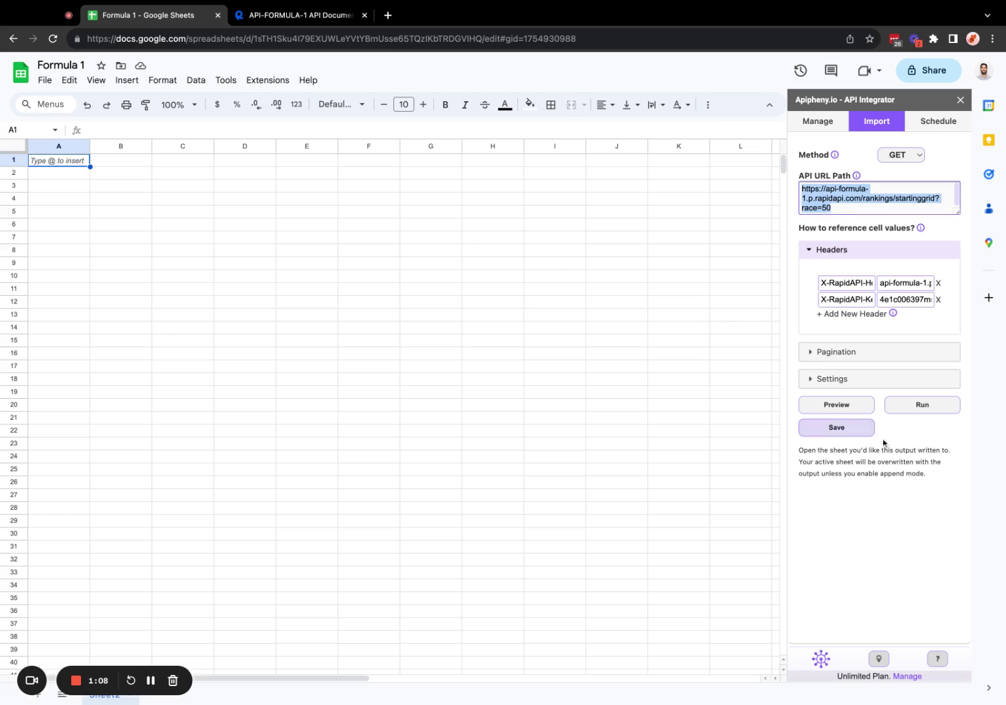
left_click(945, 408)
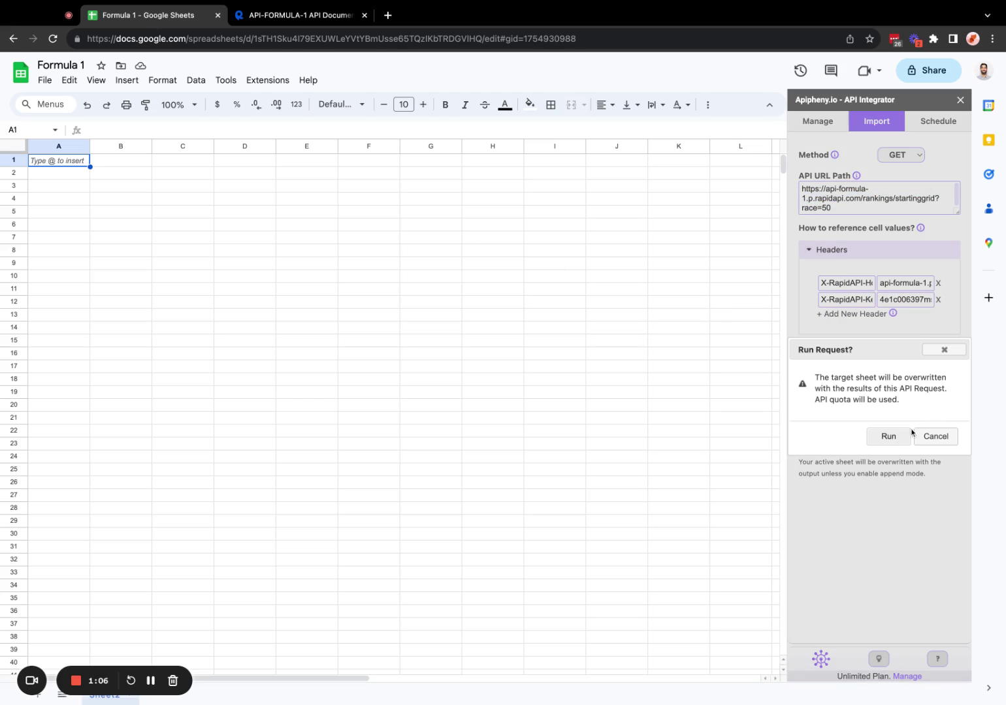
left_click(891, 437)
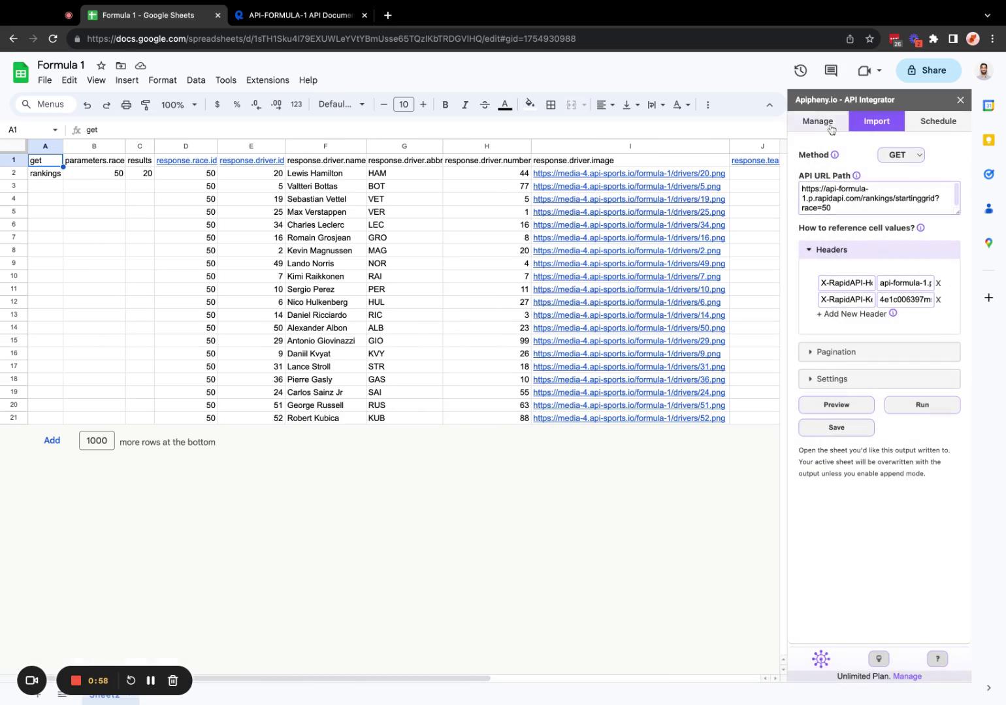
left_click(301, 15)
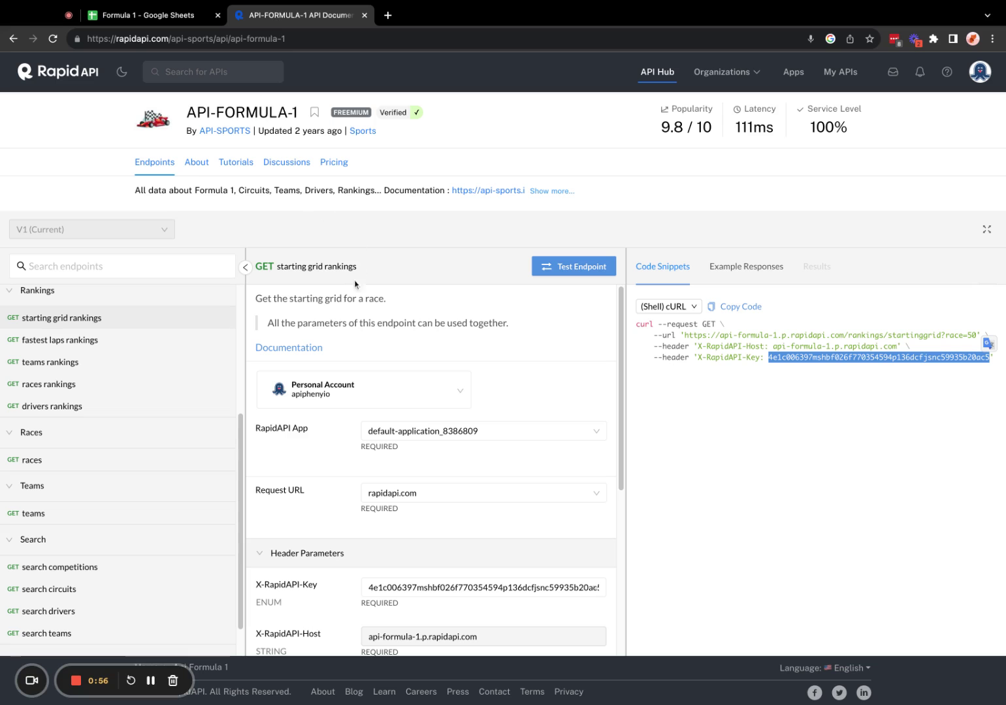
left_click_drag(276, 299, 373, 299)
left_click(120, 15)
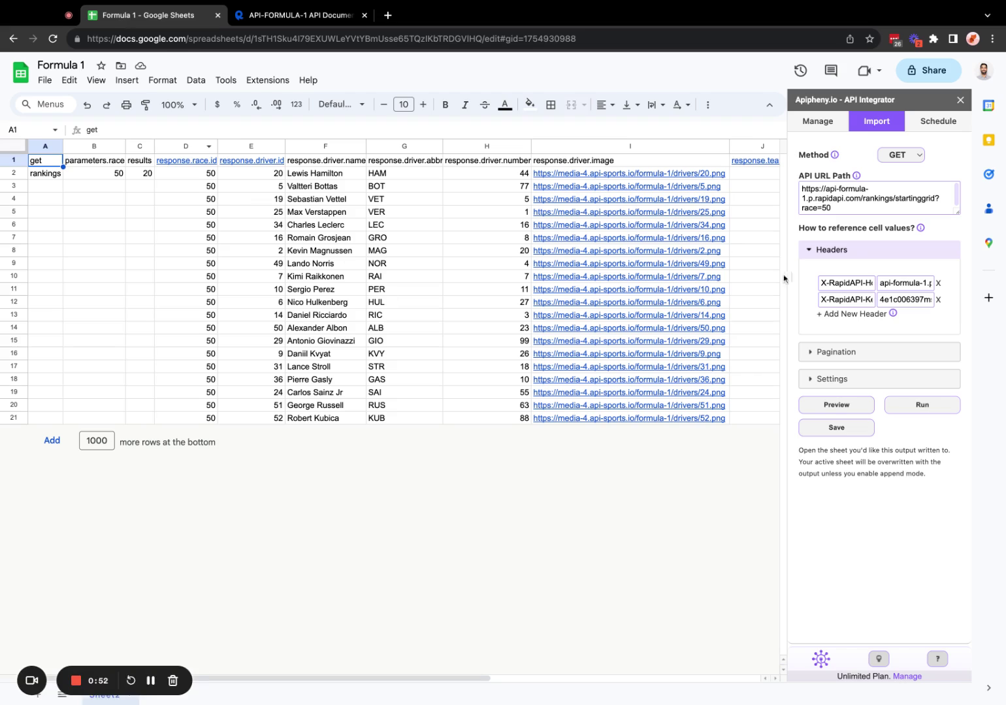
left_click(832, 211)
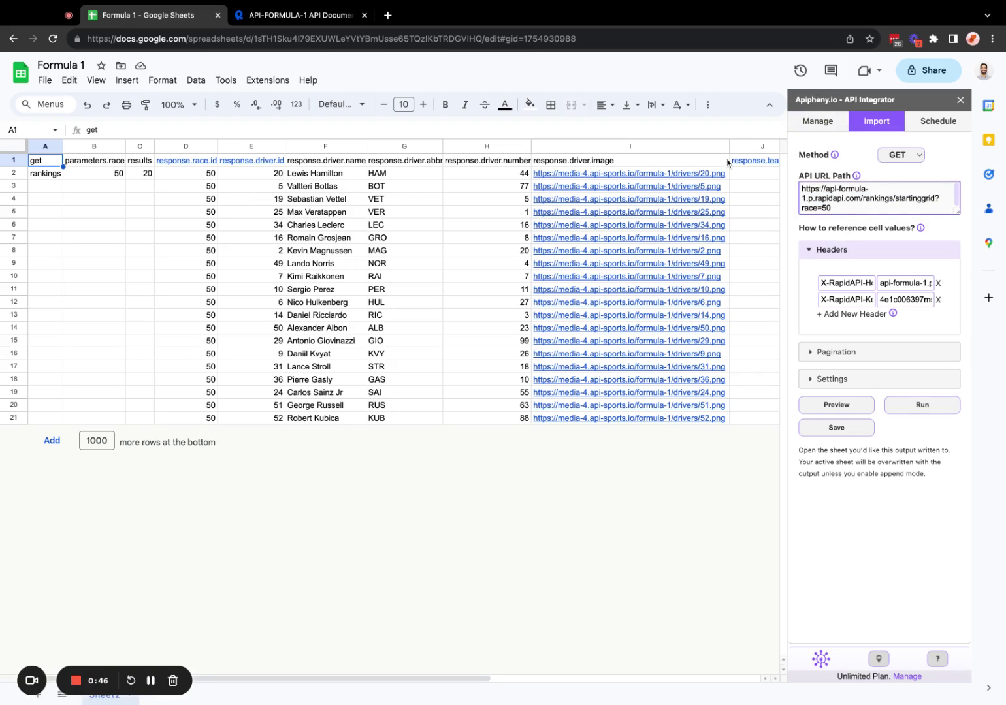
left_click(288, 15)
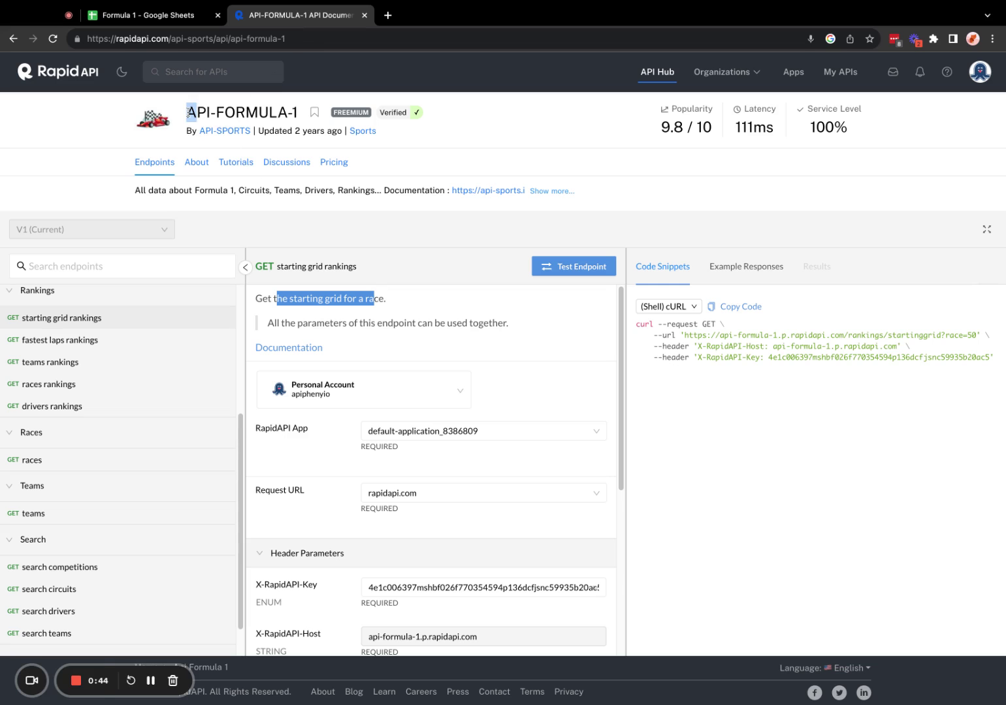
left_click_drag(188, 113, 301, 116)
left_click(163, 14)
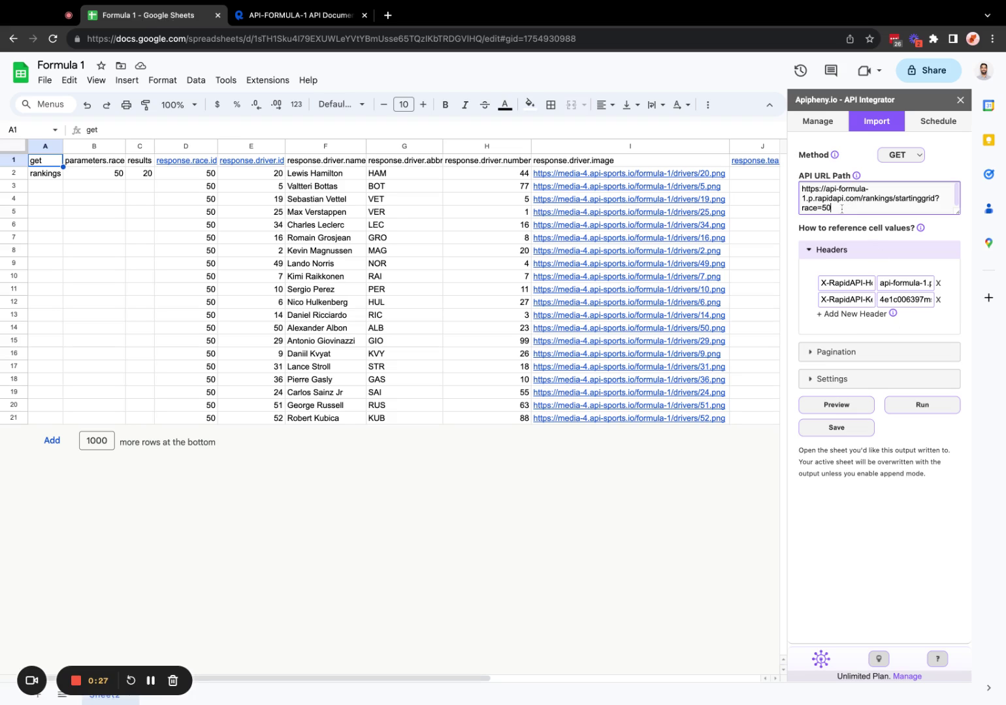
- Open the search competitions endpoint in RapidAPI and copy its request URL
left_click(399, 230)
left_click_drag(866, 198, 883, 207)
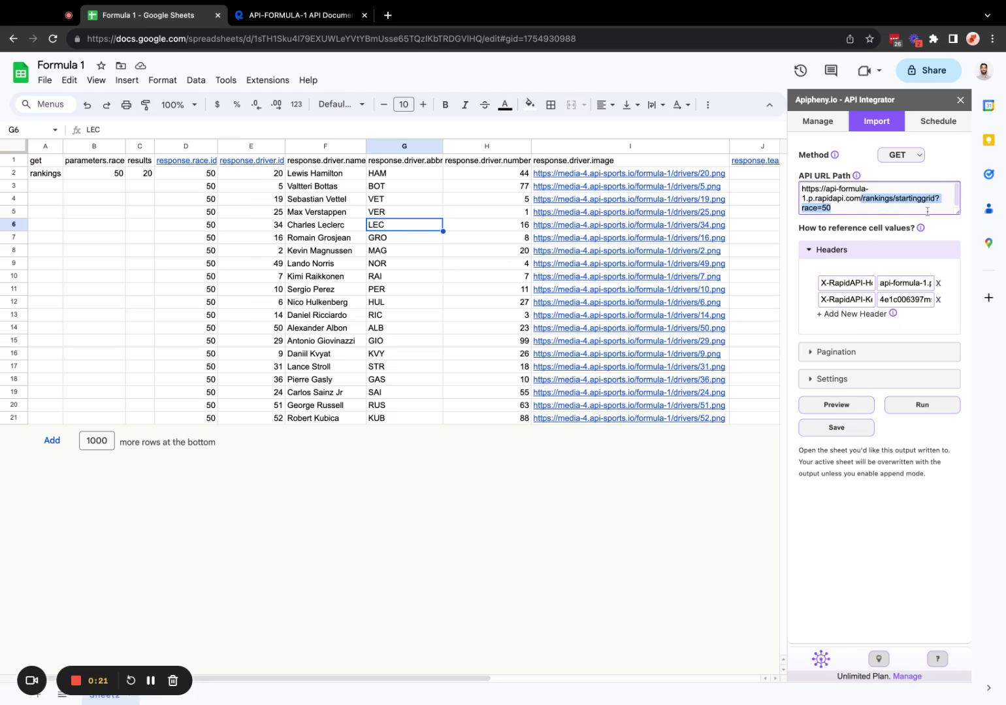
left_click(293, 14)
scroll(113, 437, "down", 1)
left_click(89, 524)
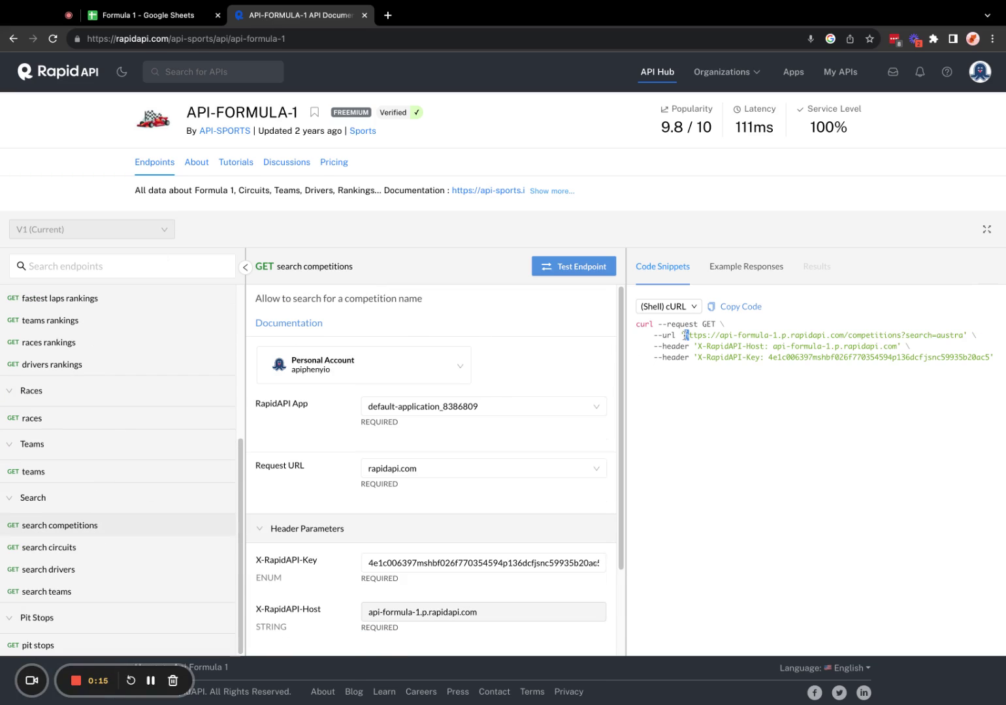
left_click_drag(685, 335, 963, 335)
key("ctrl+shift+Tab")
- Replace Apipheny's URL with the competitions search URL and run it, returning Australia Grand Prix
key("super+a")
key("super+v")
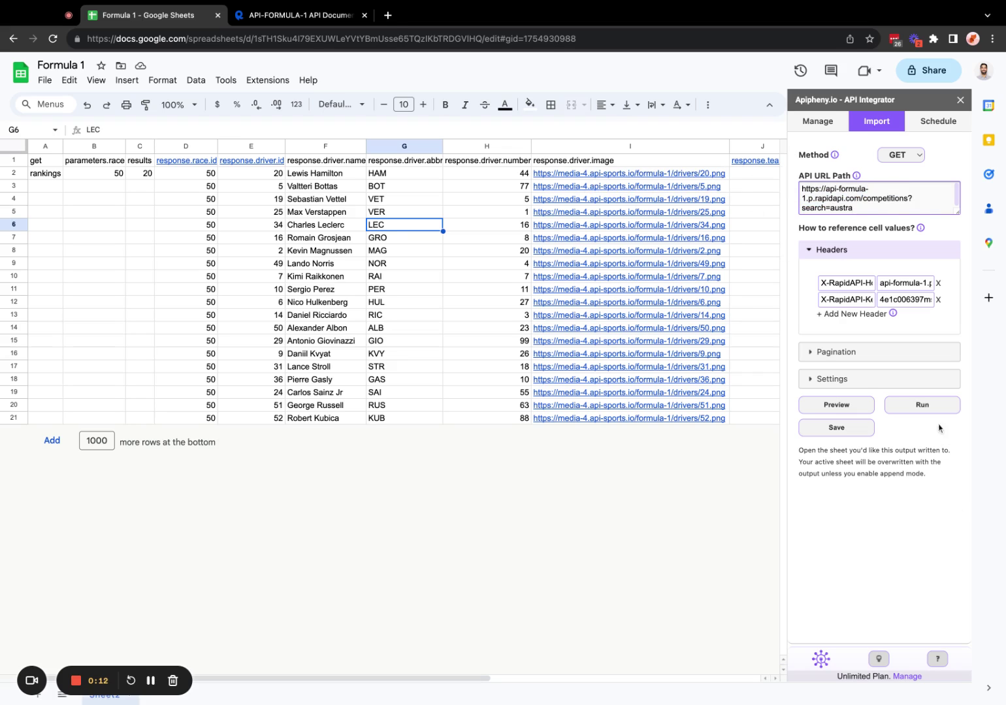
left_click(928, 405)
left_click(888, 437)
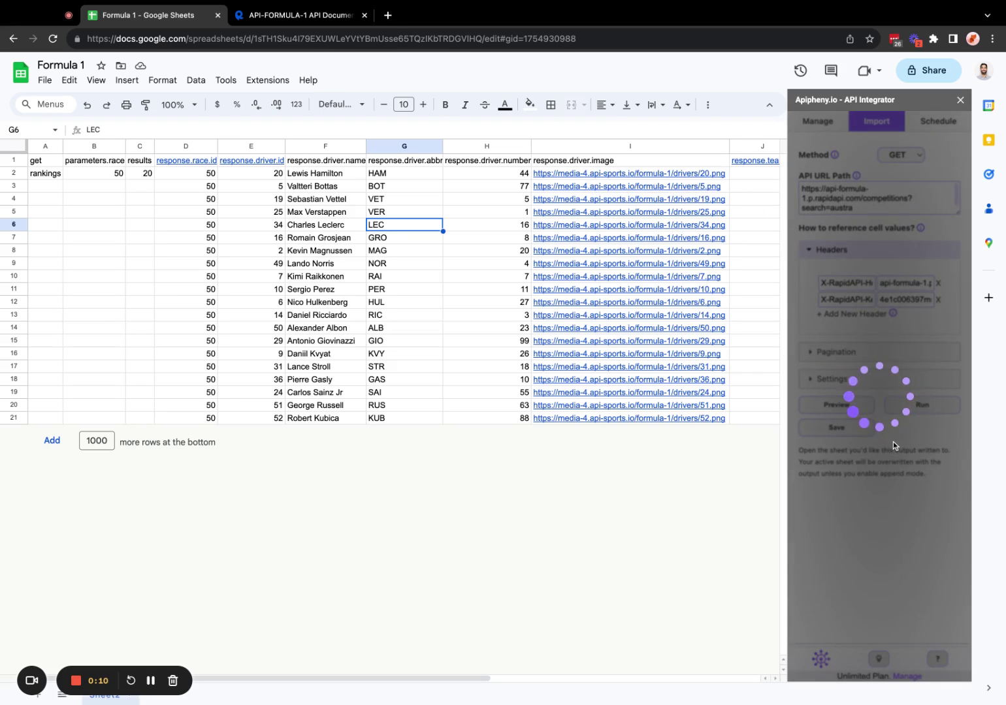
left_click(333, 13)
left_click_drag(699, 344, 862, 372)
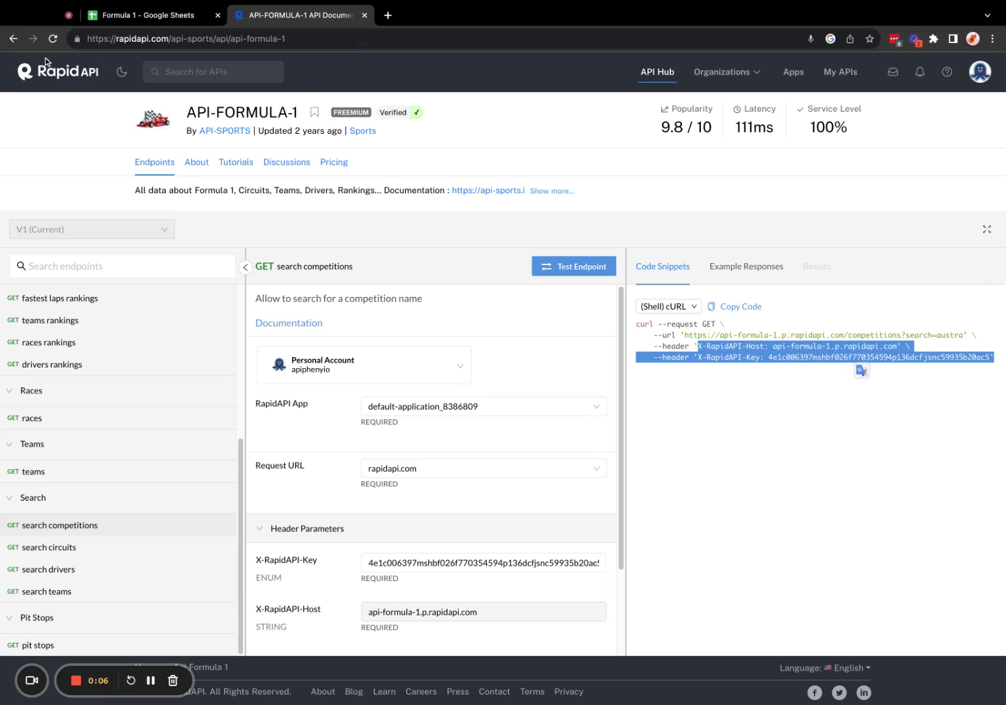
left_click(147, 14)
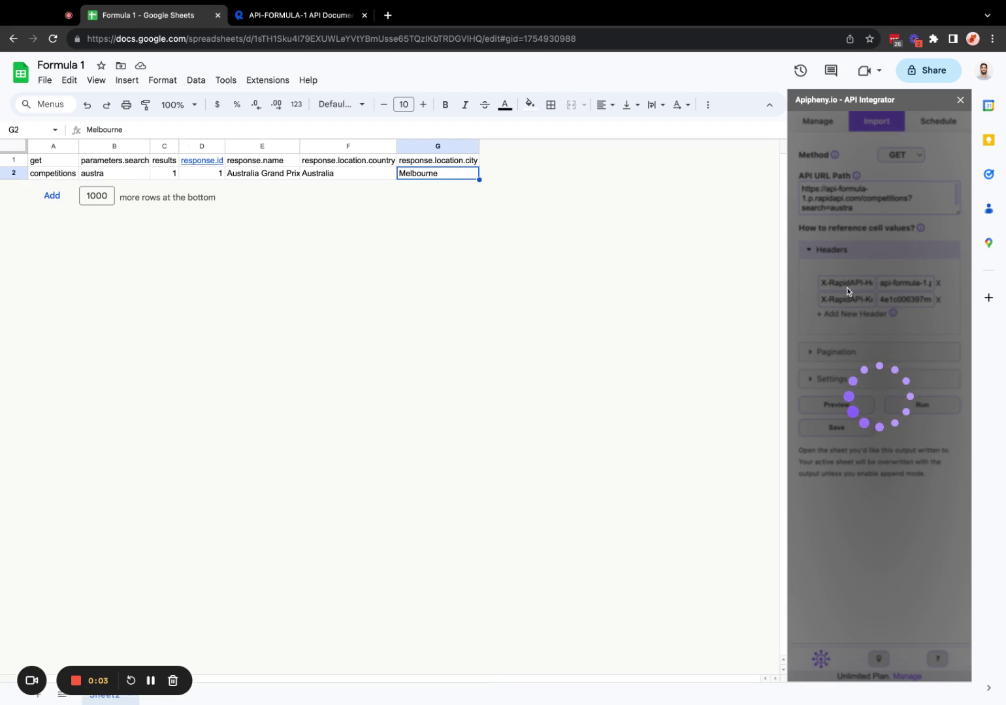